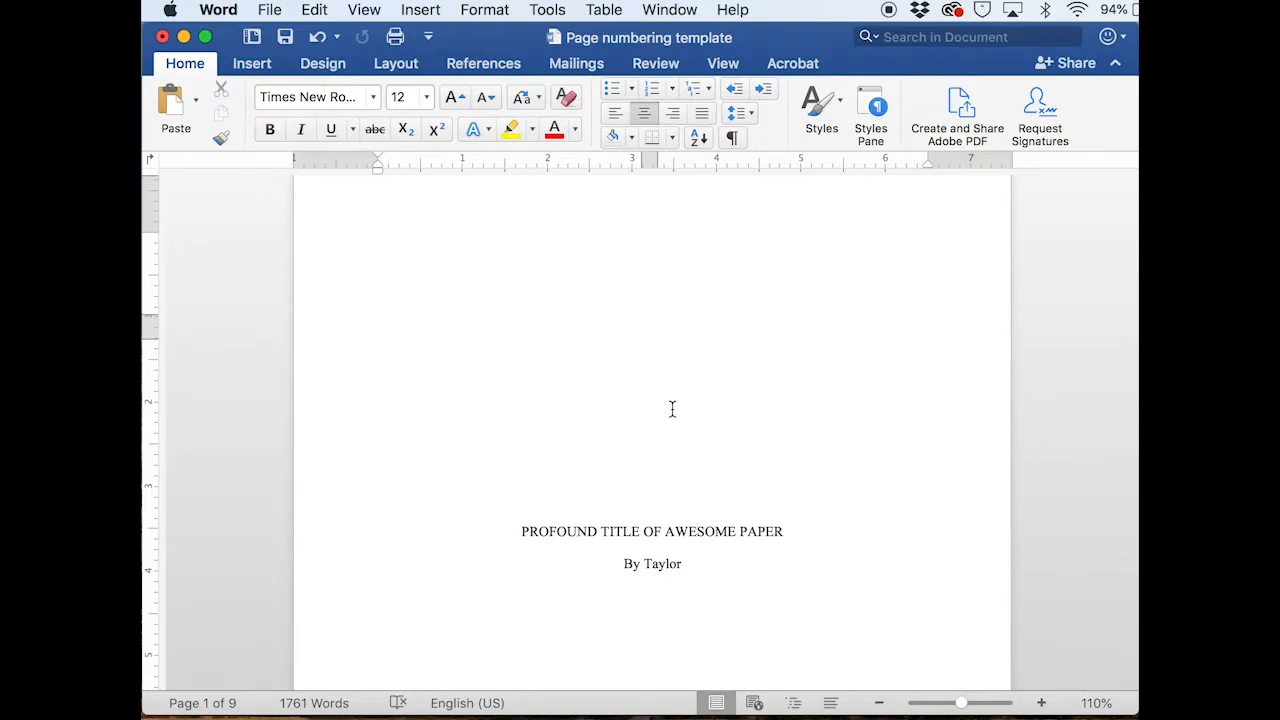
- Show the formatting marks in the document to reveal the section break after the title page
{"action": "scroll", "coordinate": [672, 409], "scroll_direction": "down", "scroll_amount": 3}
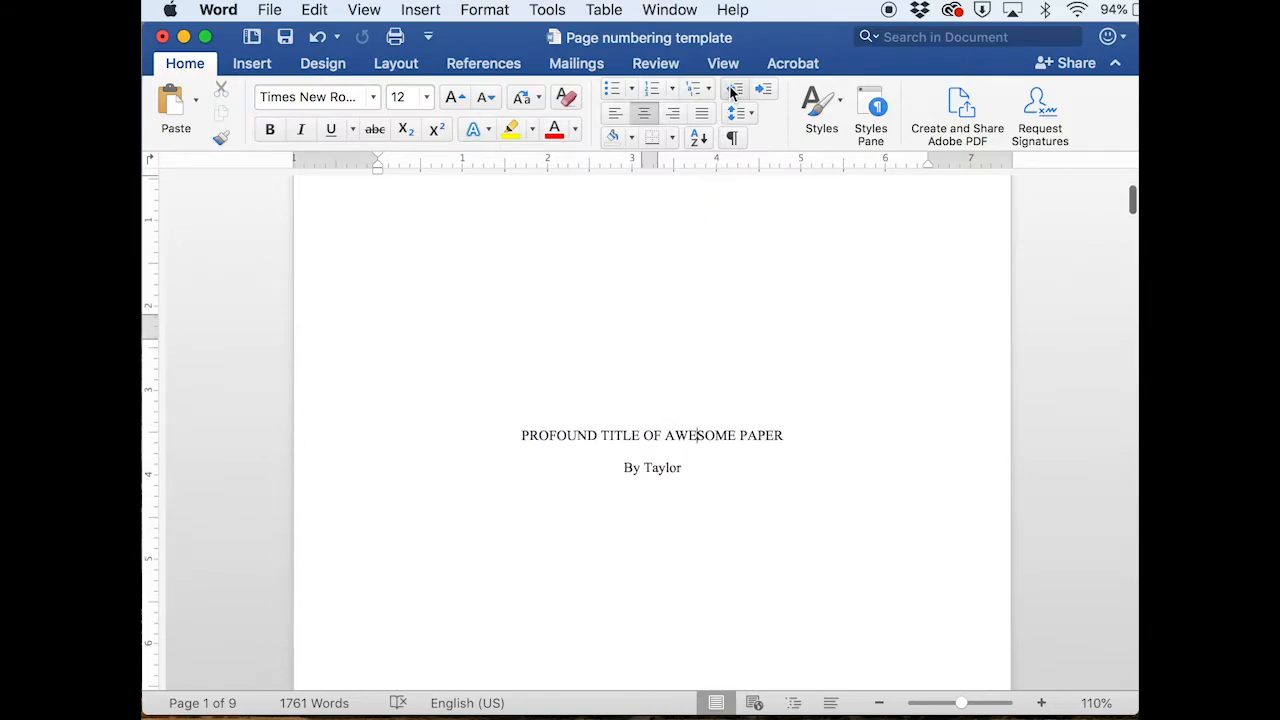
{"action": "left_click", "coordinate": [731, 137]}
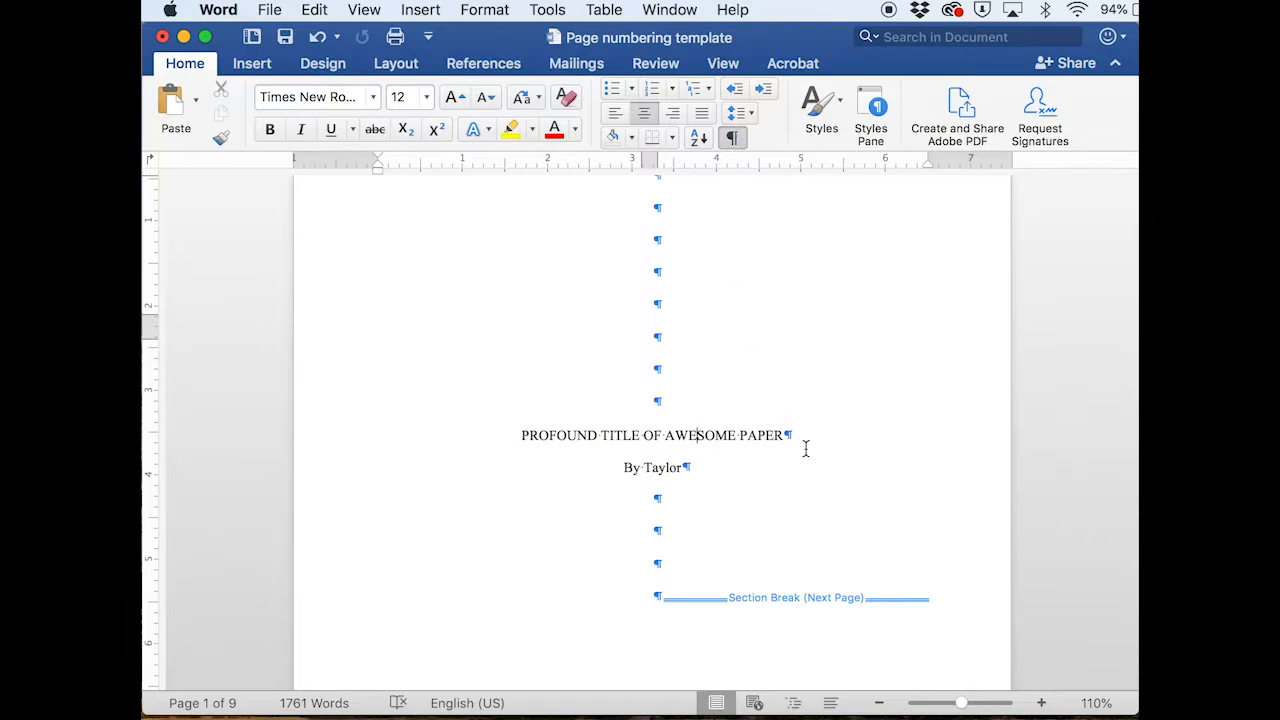
{"action": "scroll", "coordinate": [856, 532], "scroll_direction": "down", "scroll_amount": 2}
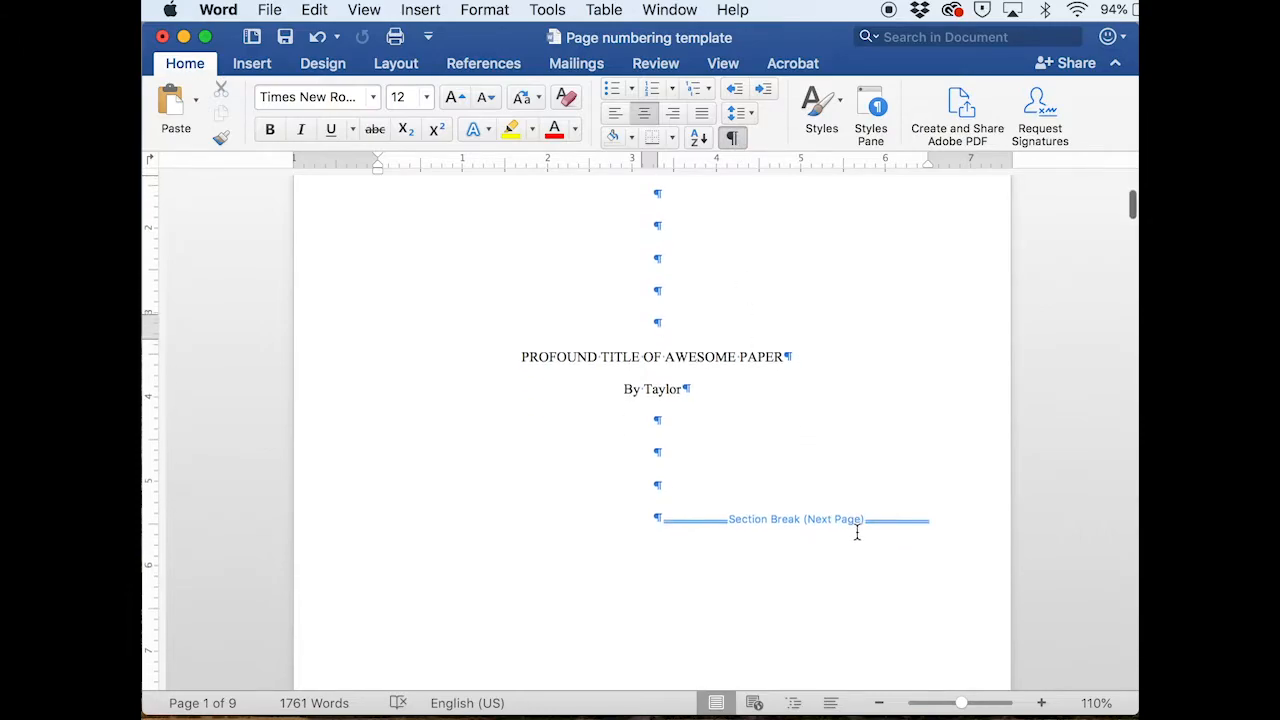
{"action": "scroll", "coordinate": [857, 532], "scroll_direction": "down", "scroll_amount": 1}
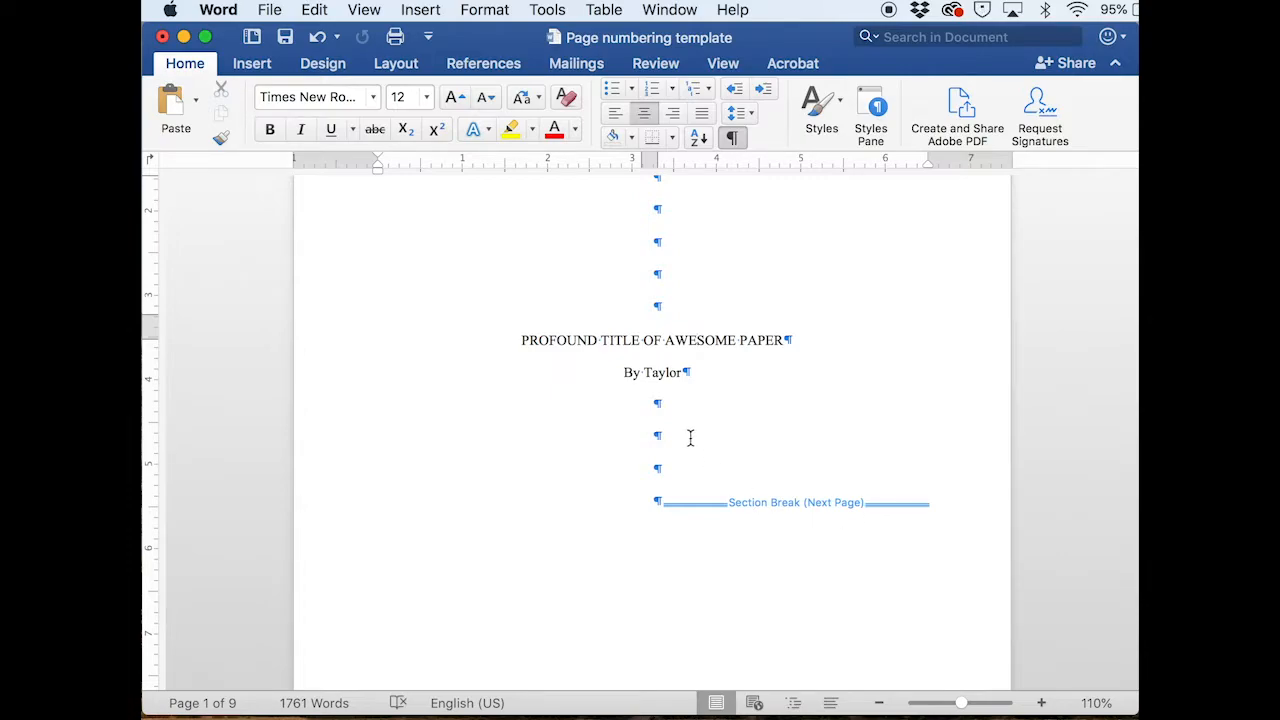
- Examine the section breaks and page layout from the title page through the table of contents to the first page of Chapter I
{"action": "left_click", "coordinate": [699, 343]}
{"action": "scroll", "coordinate": [730, 443], "scroll_direction": "down", "scroll_amount": 8}
{"action": "scroll", "coordinate": [730, 443], "scroll_direction": "down", "scroll_amount": 6}
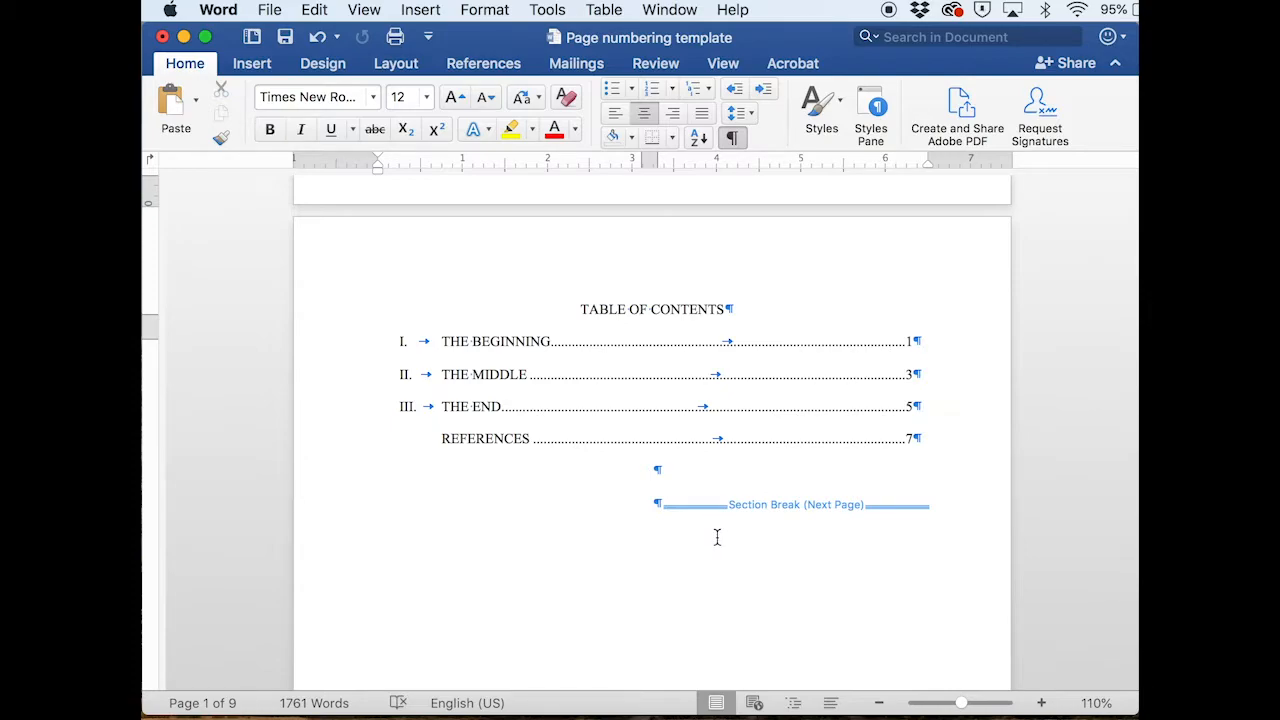
{"action": "scroll", "coordinate": [717, 538], "scroll_direction": "down", "scroll_amount": 3}
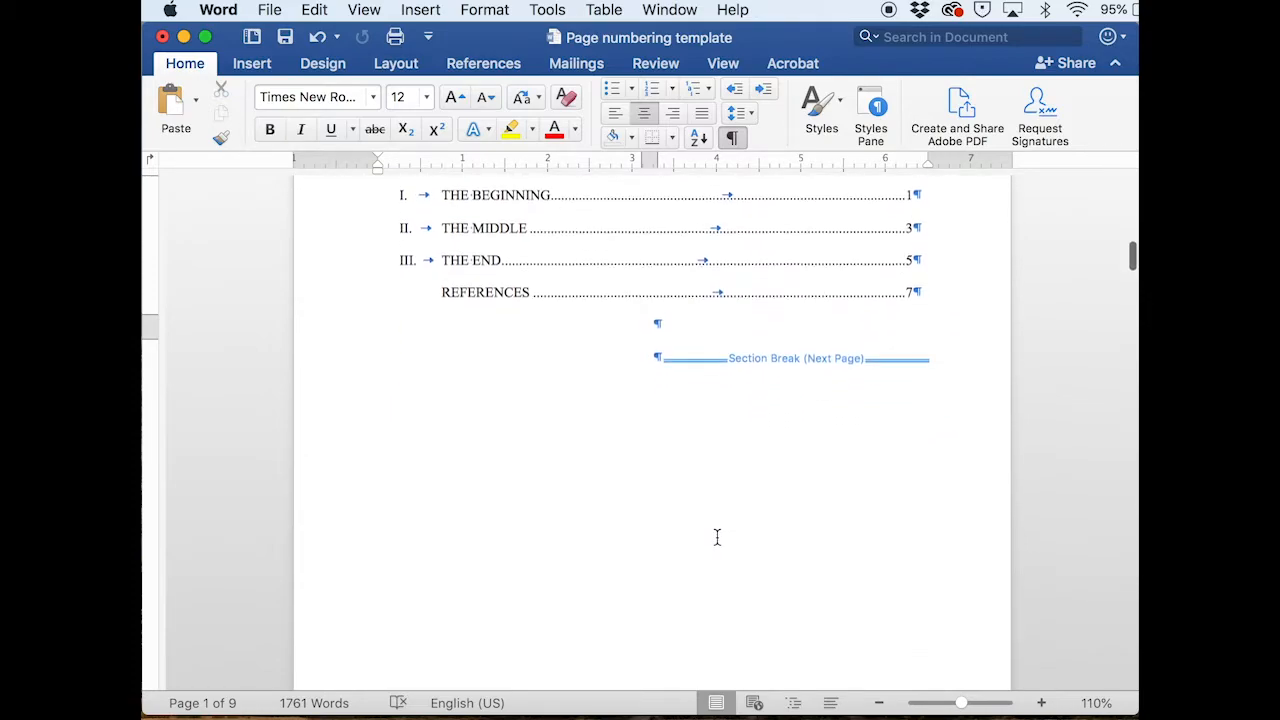
{"action": "scroll", "coordinate": [717, 538], "scroll_direction": "down", "scroll_amount": 12}
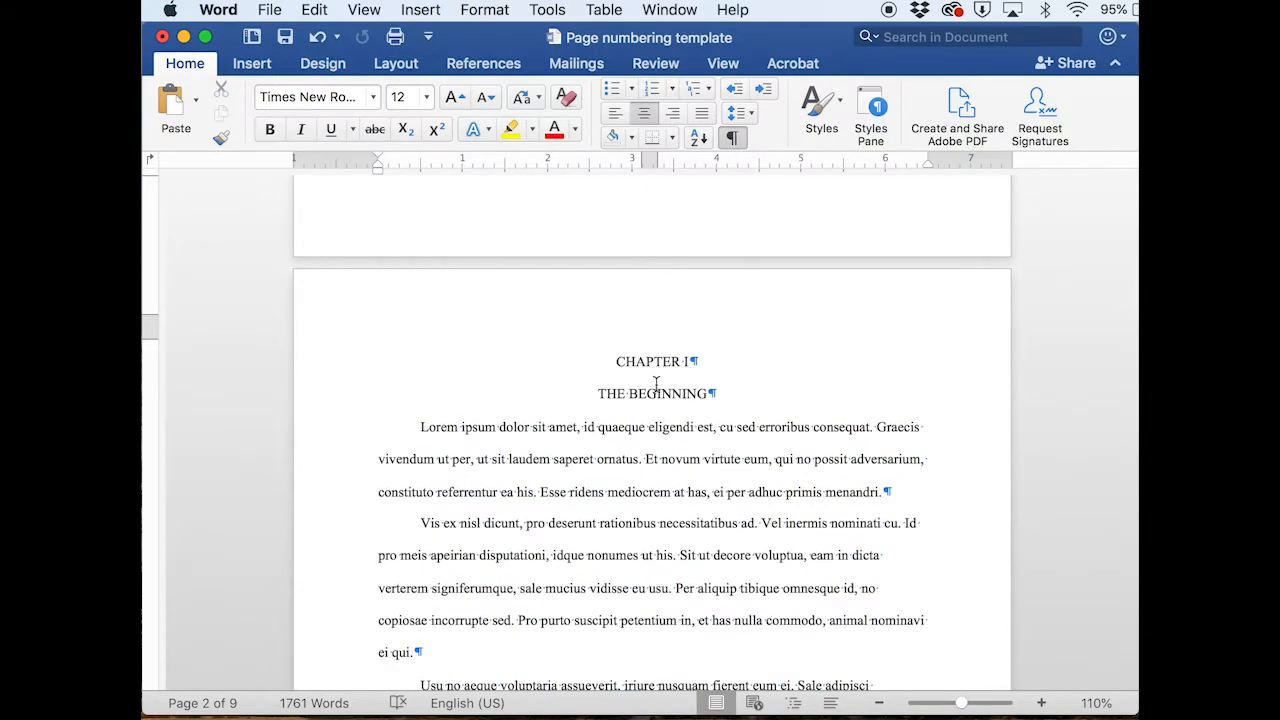
{"action": "scroll", "coordinate": [693, 537], "scroll_direction": "down", "scroll_amount": 5}
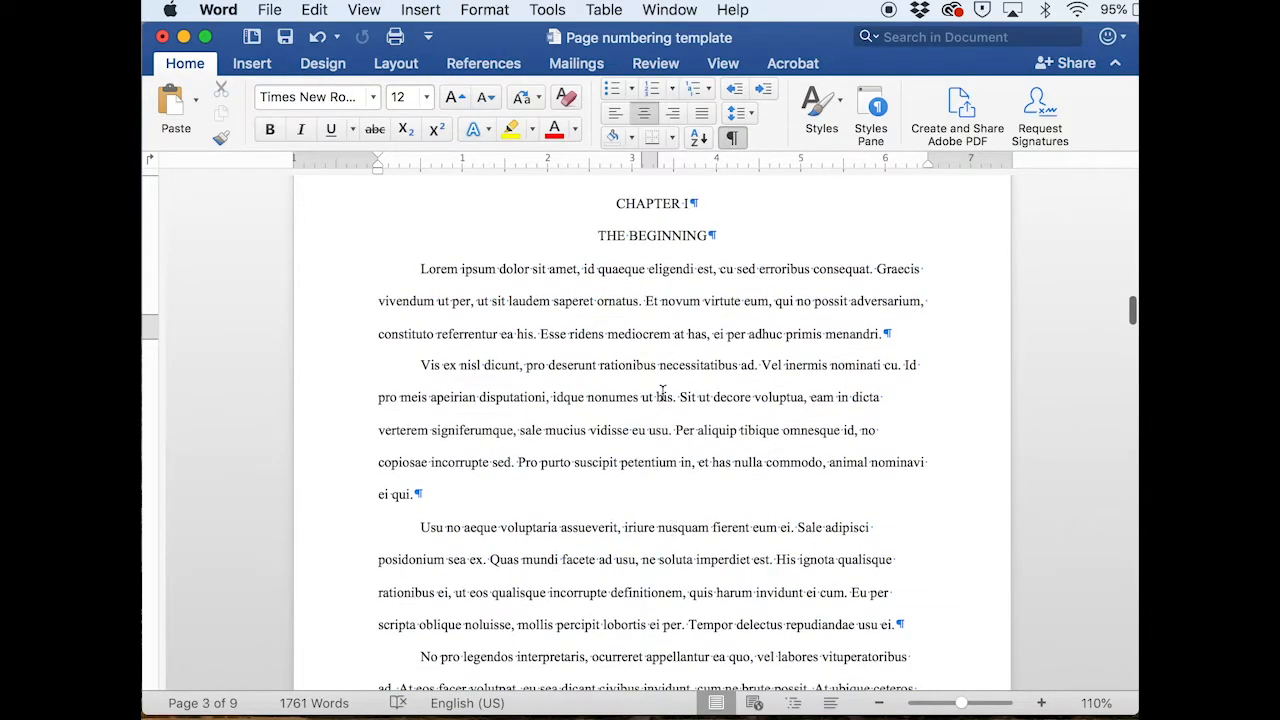
{"action": "scroll", "coordinate": [660, 543], "scroll_direction": "down", "scroll_amount": 3}
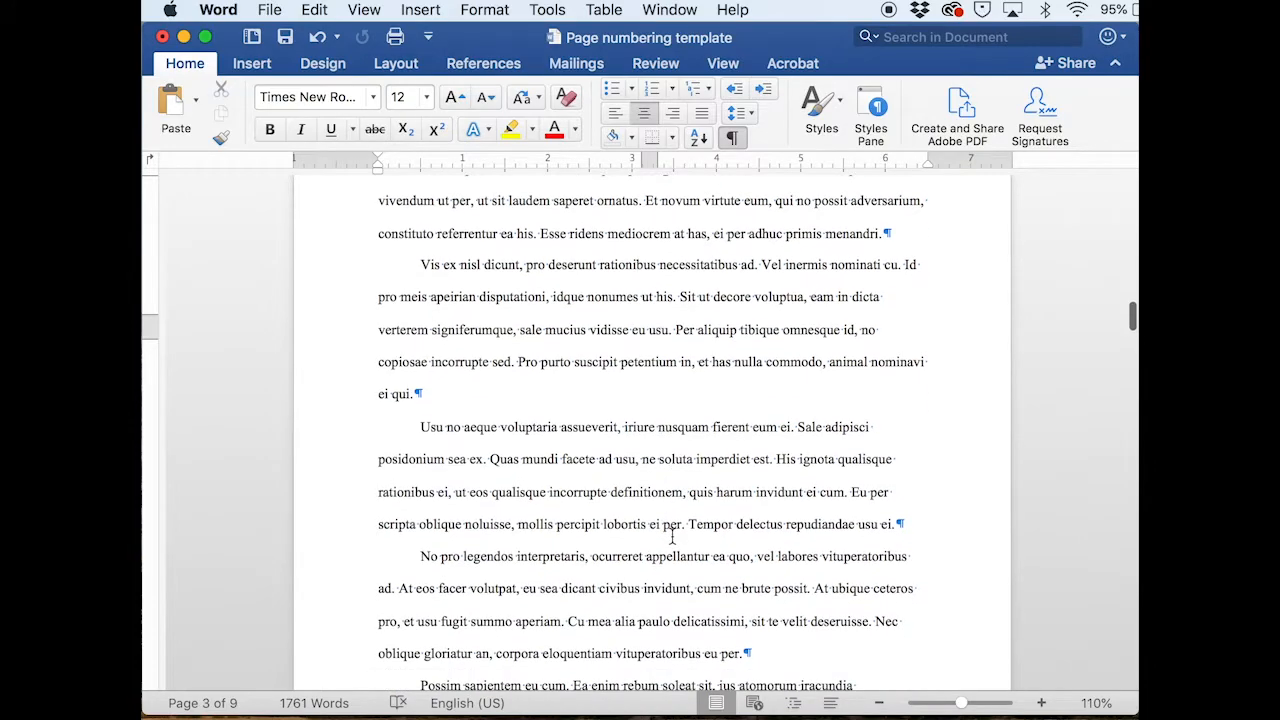
{"action": "scroll", "coordinate": [672, 538], "scroll_direction": "down", "scroll_amount": 9}
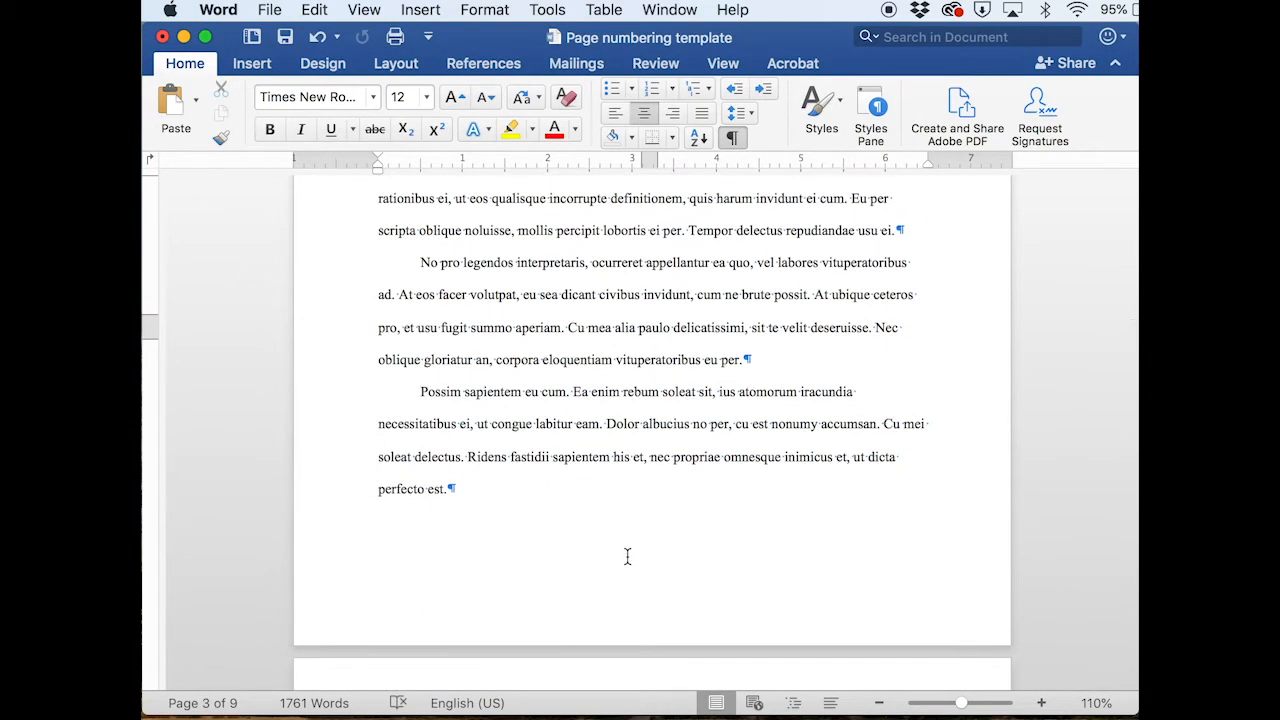
- Open the footer on the first page of Chapter I for editing
{"action": "double_click", "coordinate": [627, 553]}
{"action": "key", "text": "super+z"}
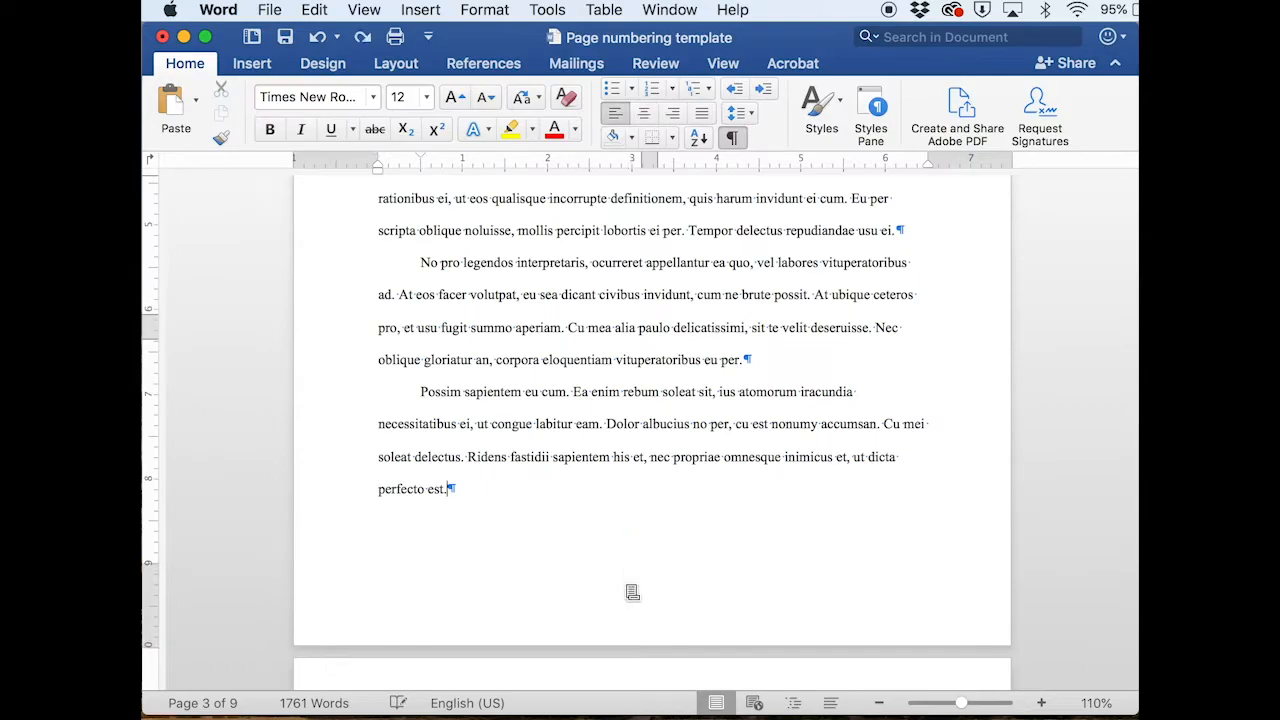
{"action": "double_click", "coordinate": [631, 589]}
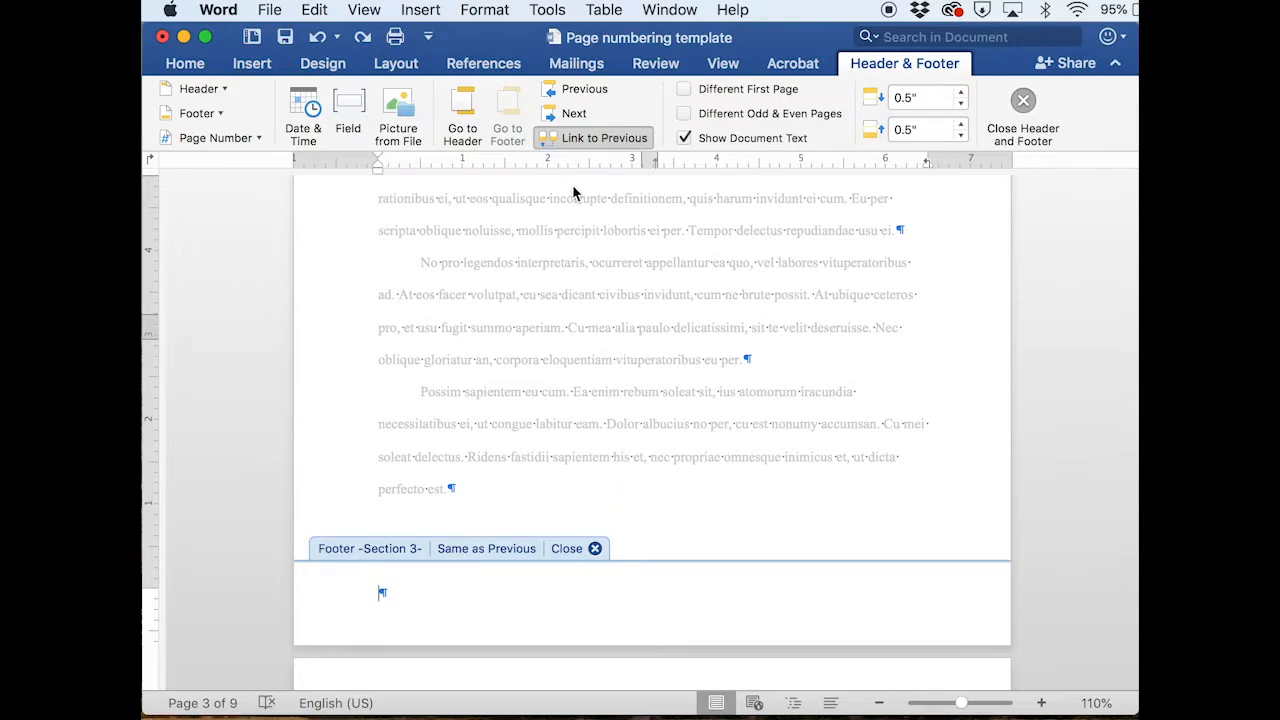
- Insert a center-aligned page number in the Section 3 footer, shown on the first page and with numbering starting at 1
{"action": "left_click", "coordinate": [257, 142]}
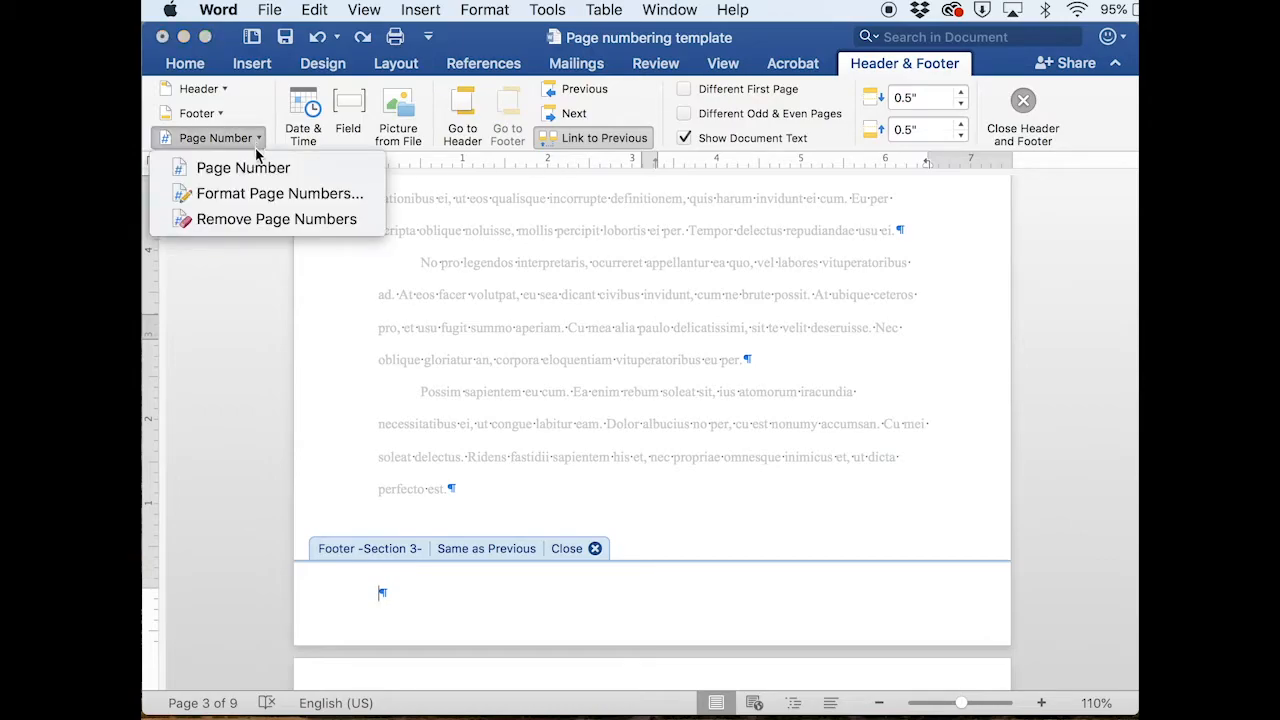
{"action": "left_click", "coordinate": [256, 170]}
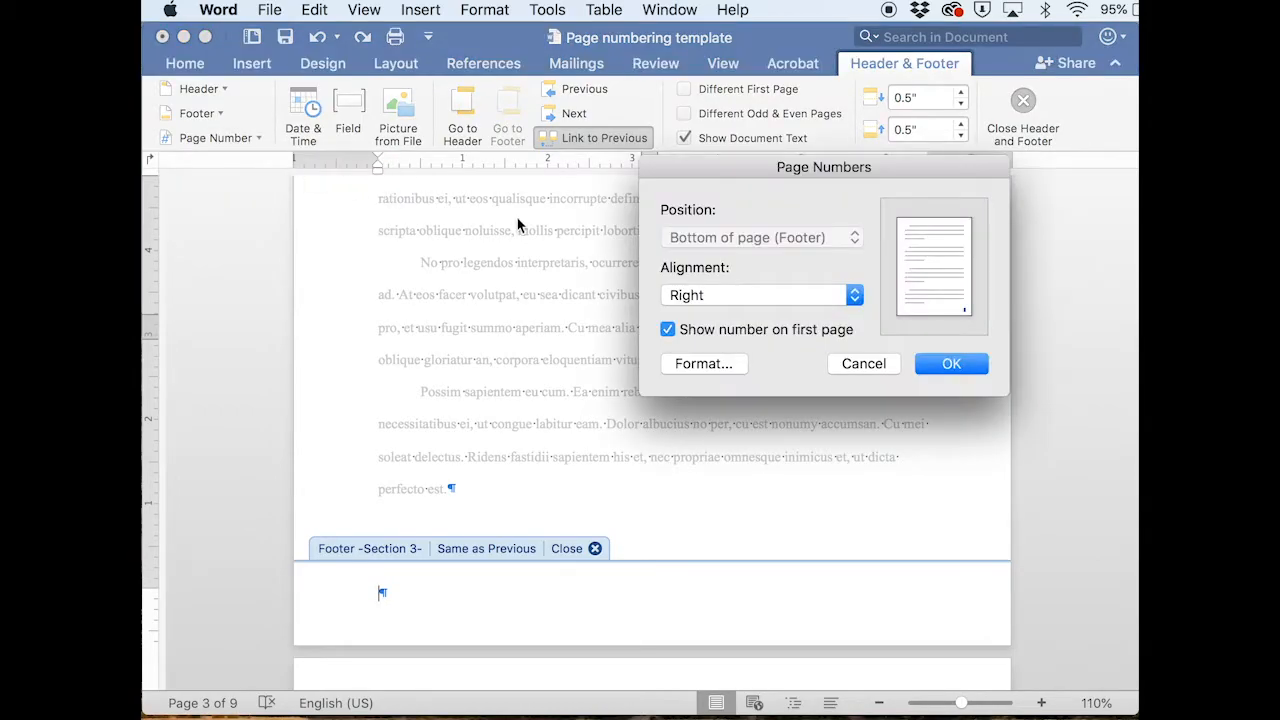
{"action": "left_click", "coordinate": [704, 295]}
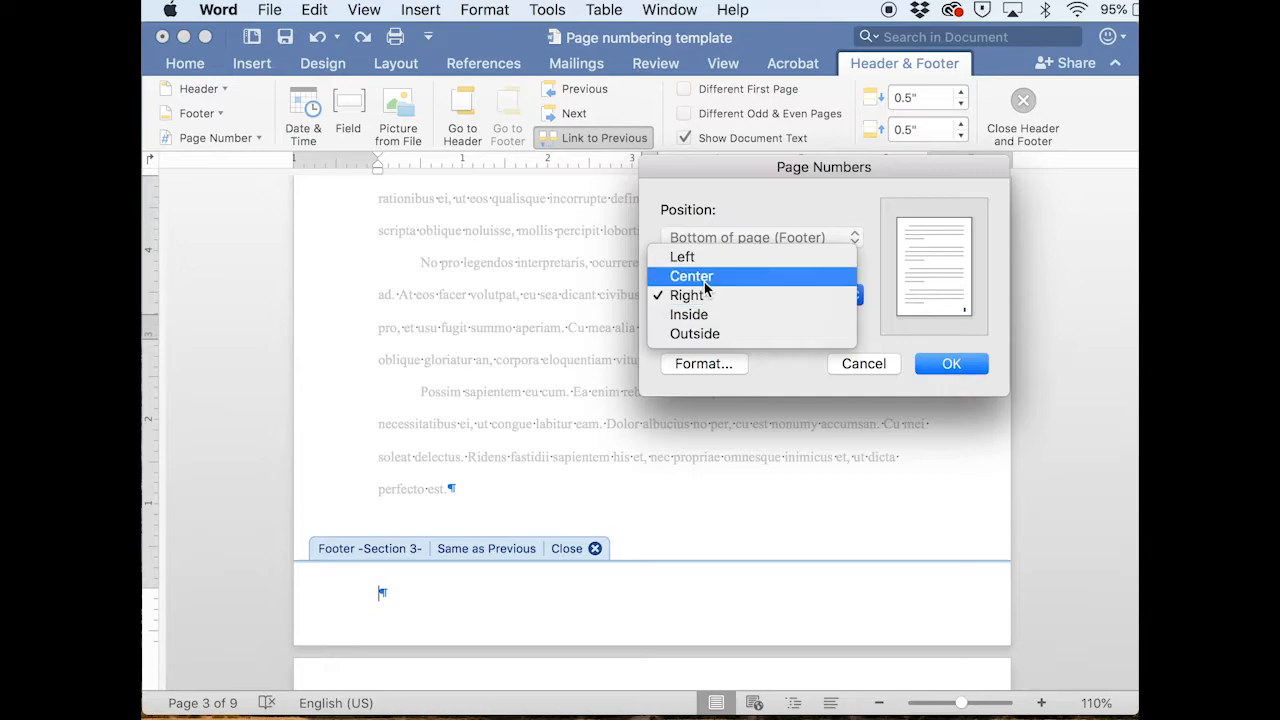
{"action": "left_click", "coordinate": [705, 285]}
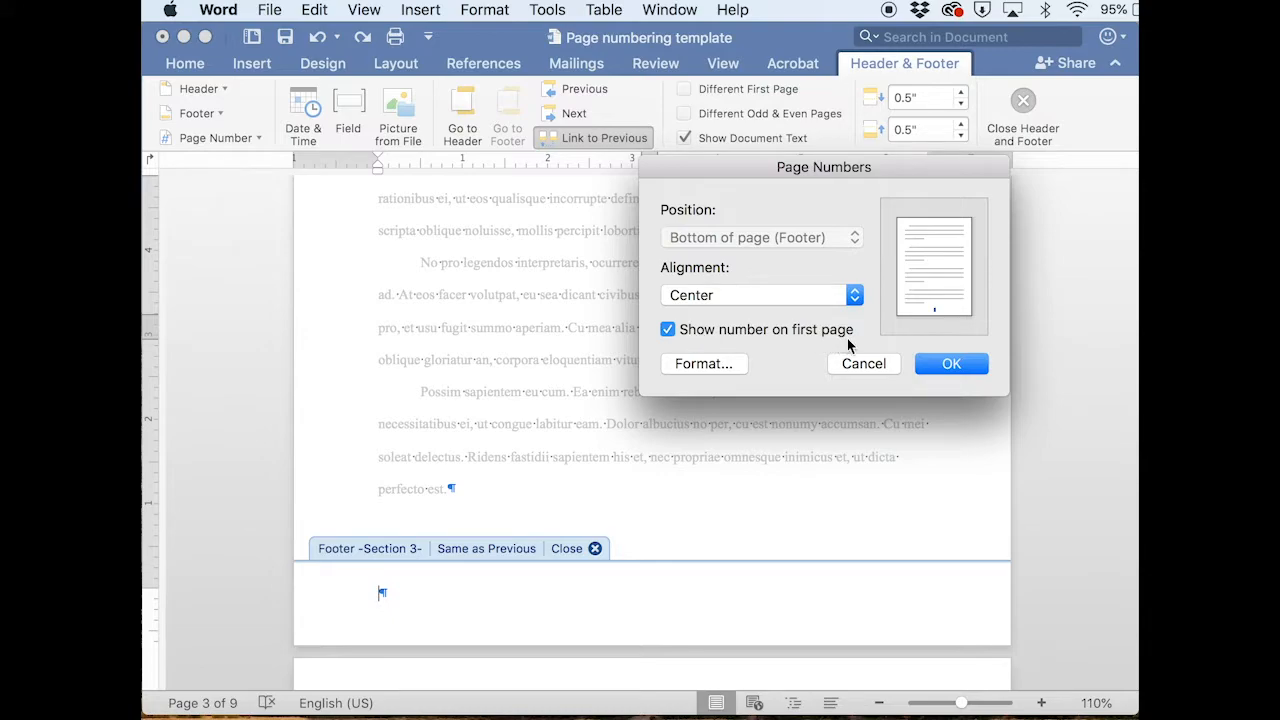
{"action": "left_click", "coordinate": [721, 365]}
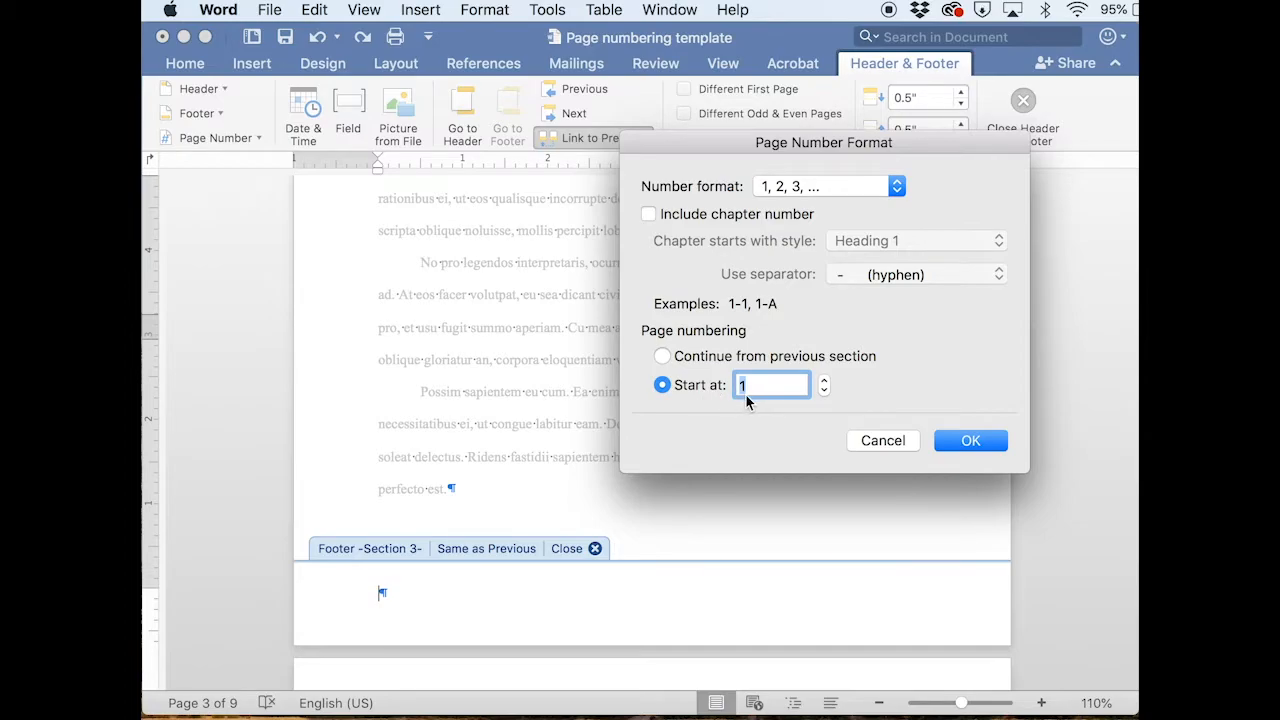
{"action": "left_click", "coordinate": [972, 441]}
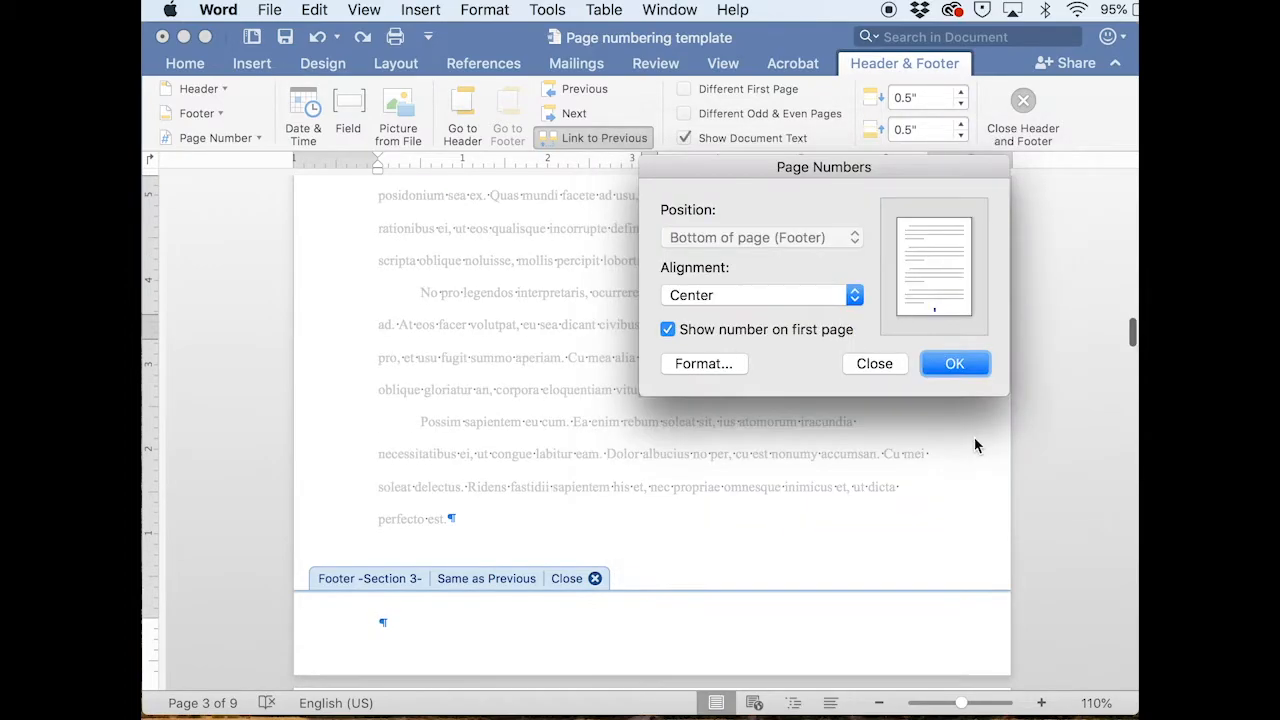
{"action": "left_click", "coordinate": [955, 364]}
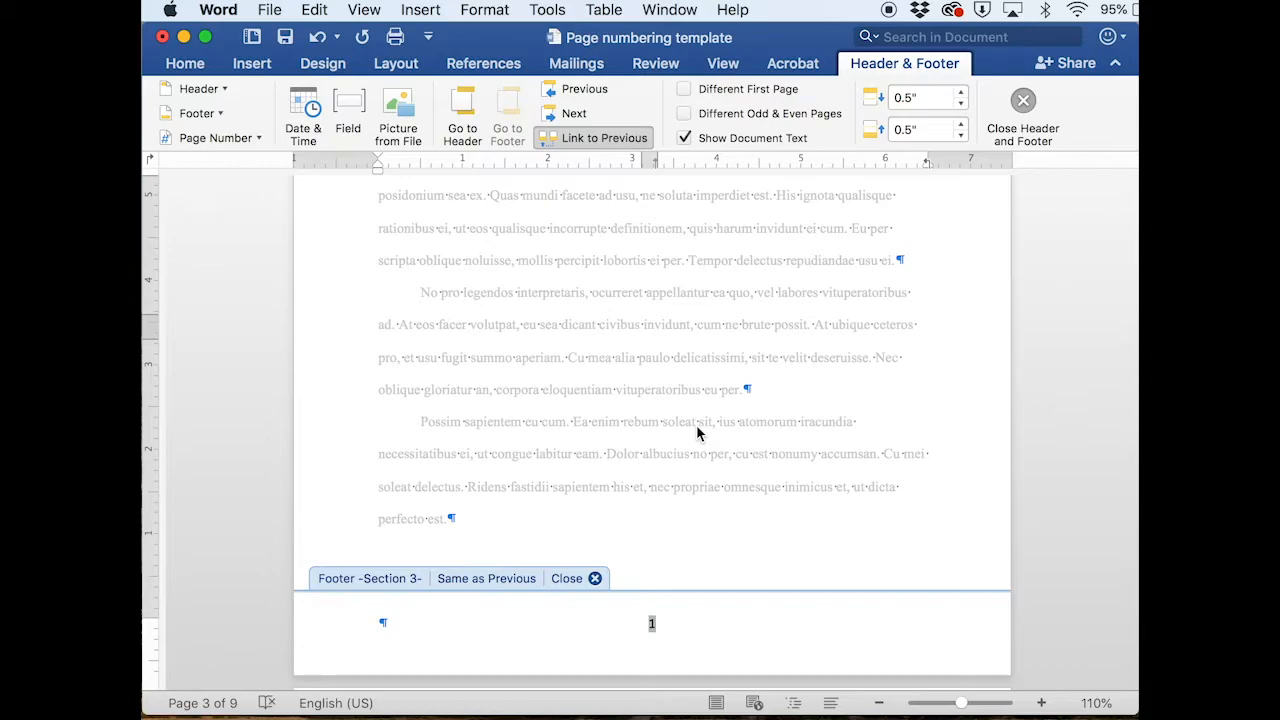
- Check the footers of the sections before Chapter I for page numbers, including the table of contents page
{"action": "scroll", "coordinate": [697, 432], "scroll_direction": "down", "scroll_amount": 1}
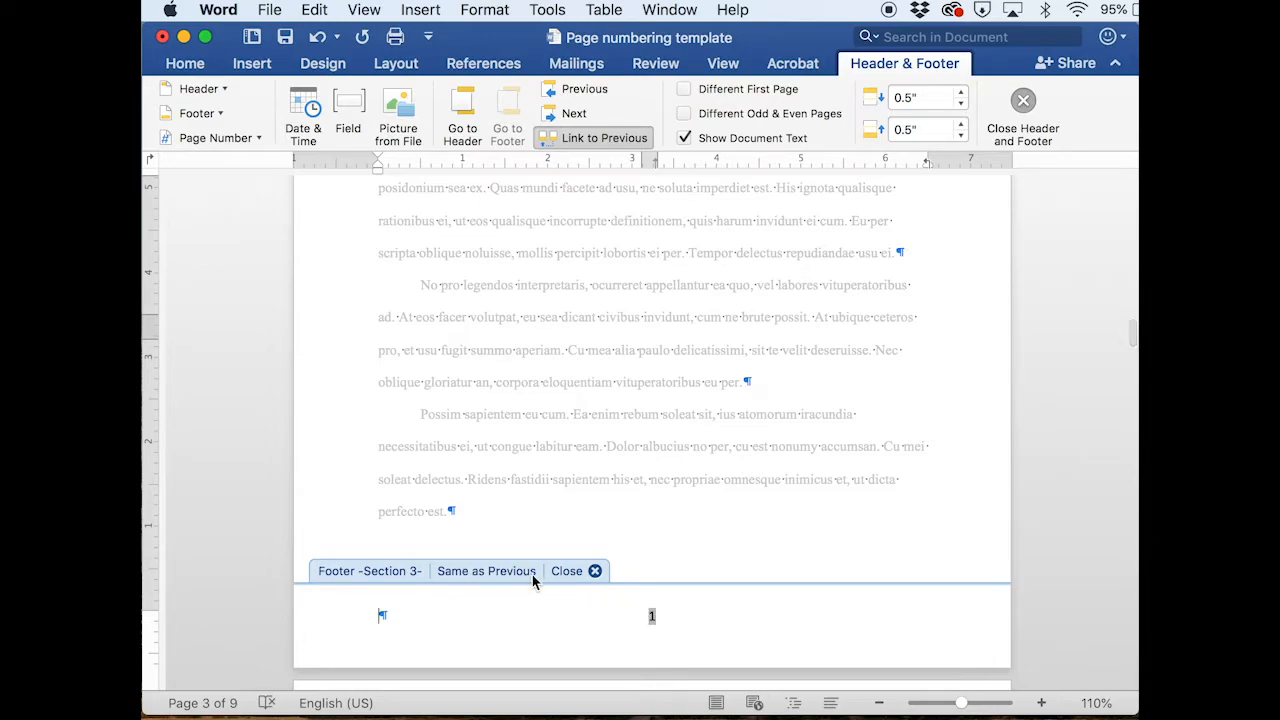
{"action": "scroll", "coordinate": [532, 581], "scroll_direction": "up", "scroll_amount": 10}
{"action": "scroll", "coordinate": [532, 581], "scroll_direction": "up", "scroll_amount": 3}
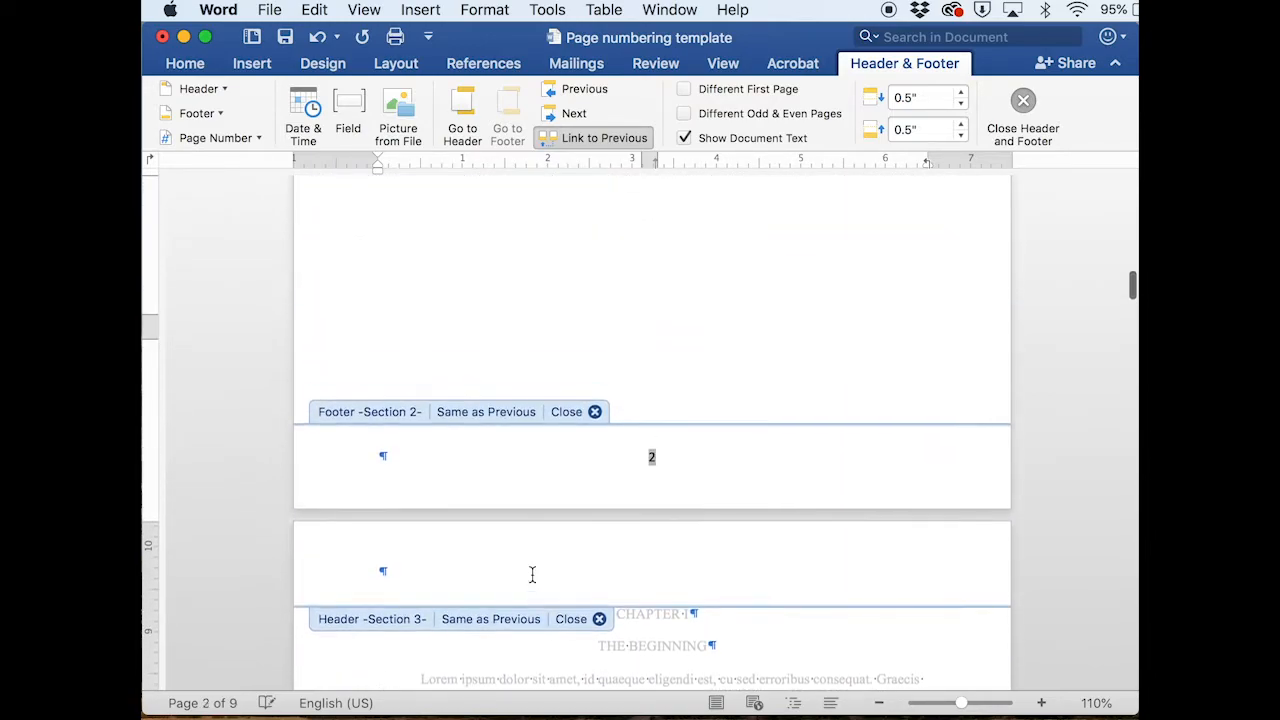
{"action": "scroll", "coordinate": [671, 531], "scroll_direction": "down", "scroll_amount": 10}
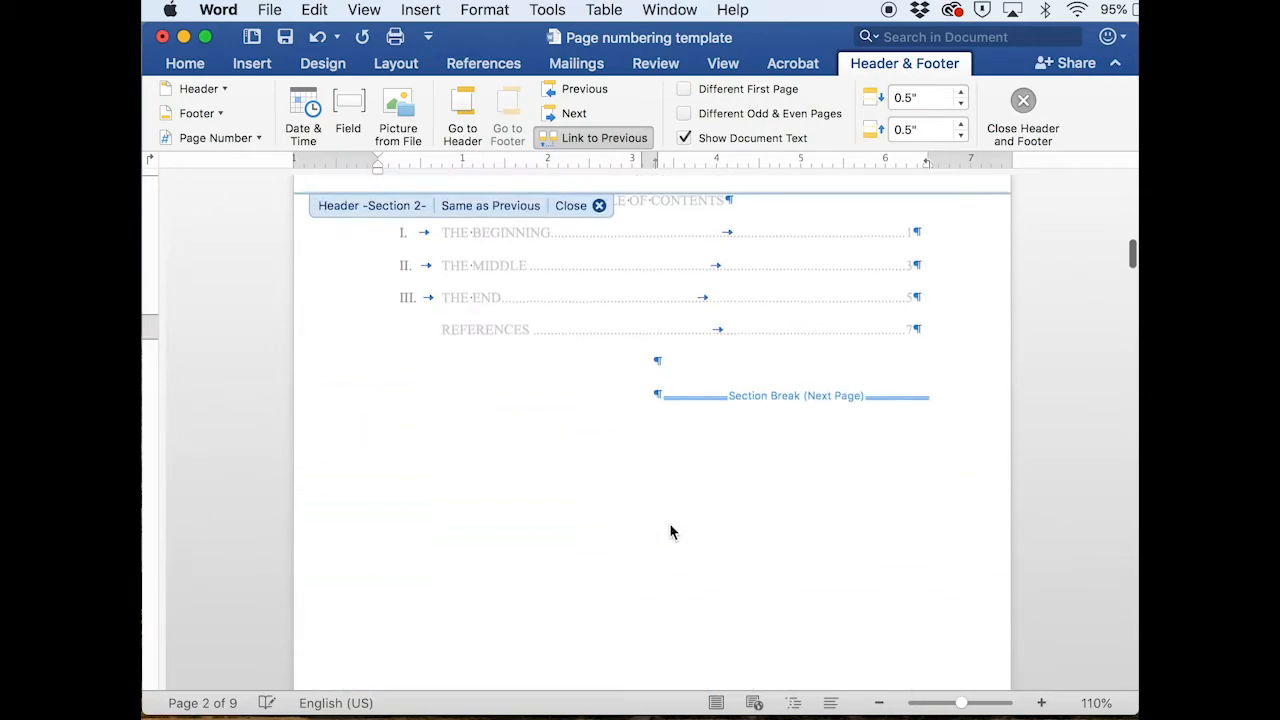
{"action": "scroll", "coordinate": [671, 531], "scroll_direction": "up", "scroll_amount": 3}
{"action": "scroll", "coordinate": [671, 532], "scroll_direction": "up", "scroll_amount": 10}
{"action": "scroll", "coordinate": [671, 531], "scroll_direction": "down", "scroll_amount": 3}
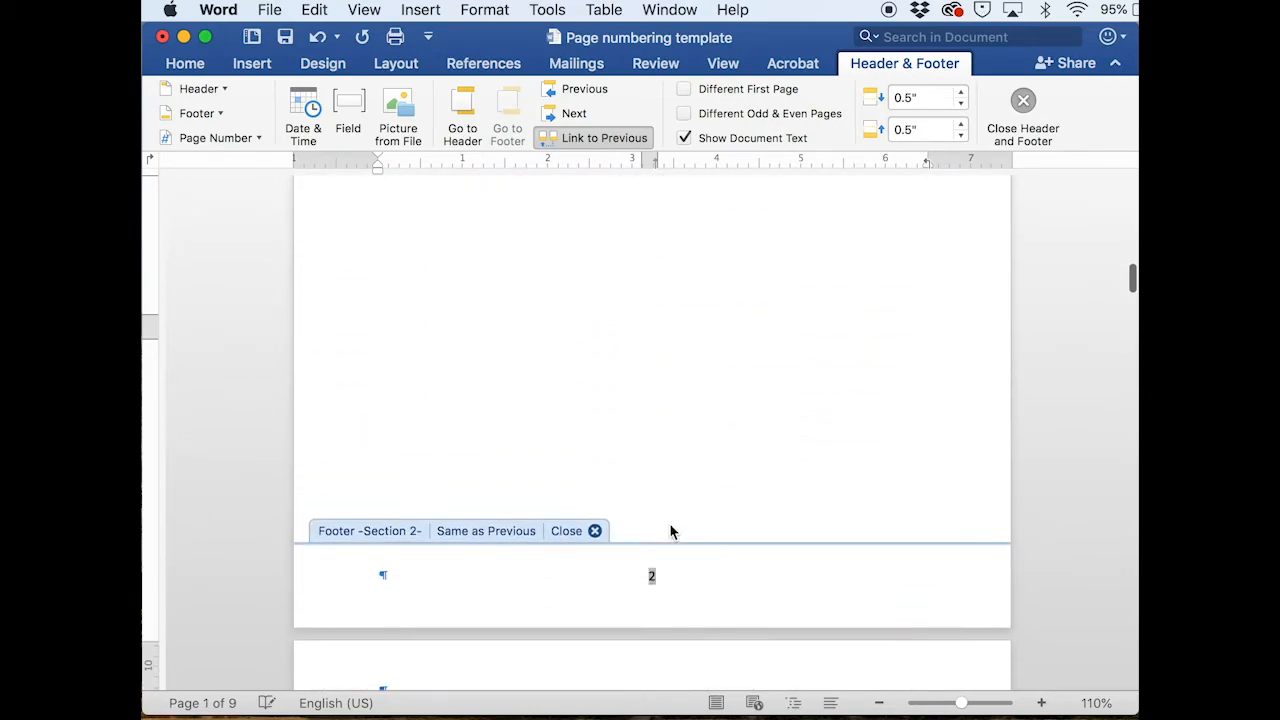
{"action": "left_click", "coordinate": [665, 585]}
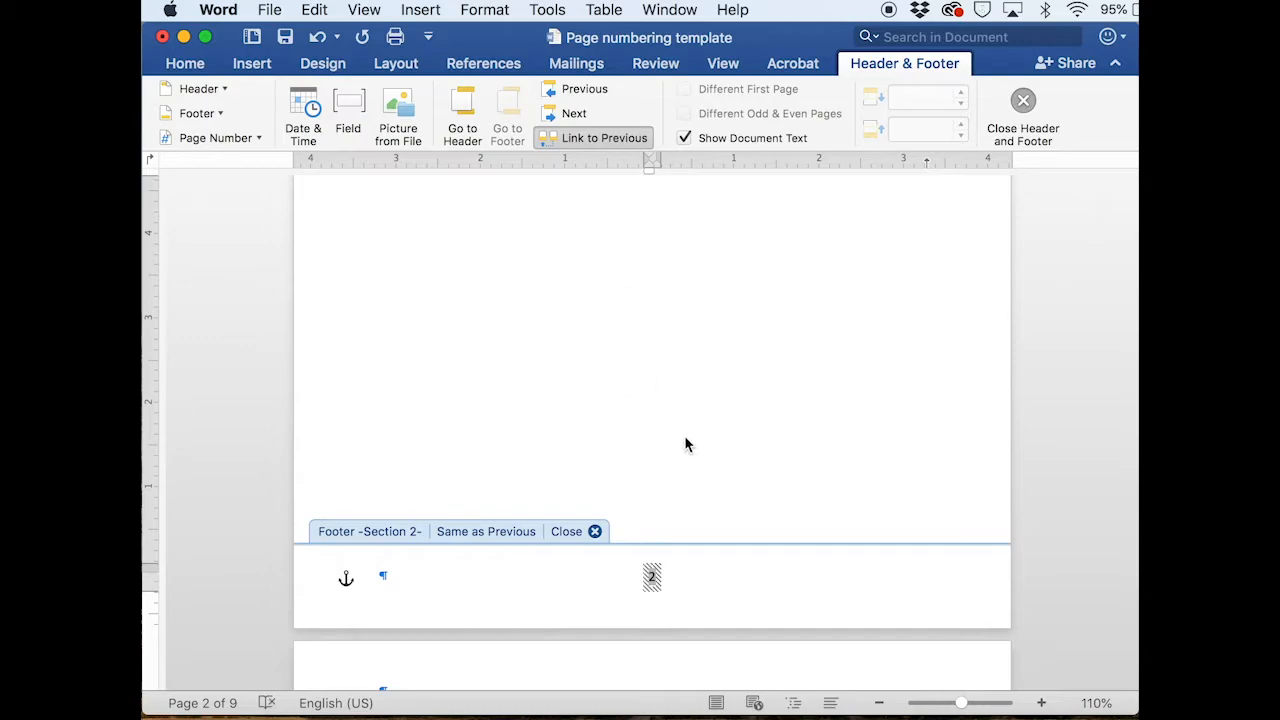
- Unlink the Section 3 footer on Chapter I's first page from the previous section
{"action": "scroll", "coordinate": [685, 445], "scroll_direction": "down", "scroll_amount": 10}
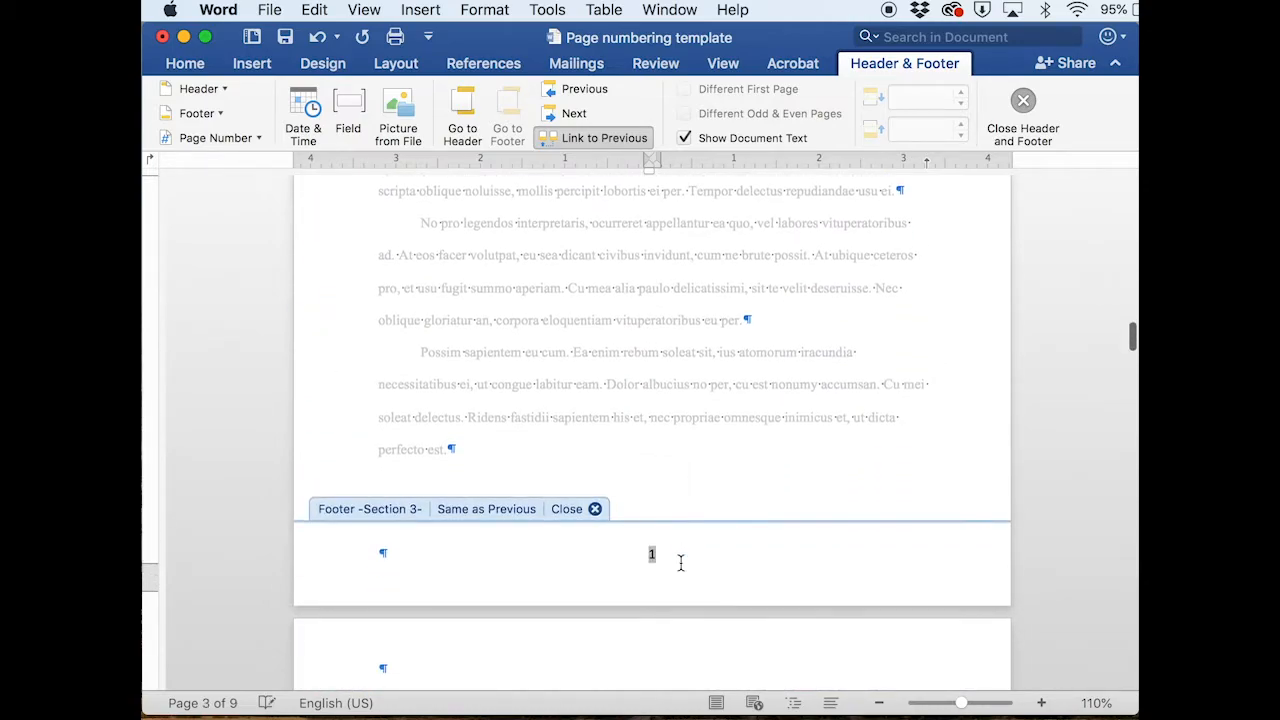
{"action": "left_click", "coordinate": [680, 563]}
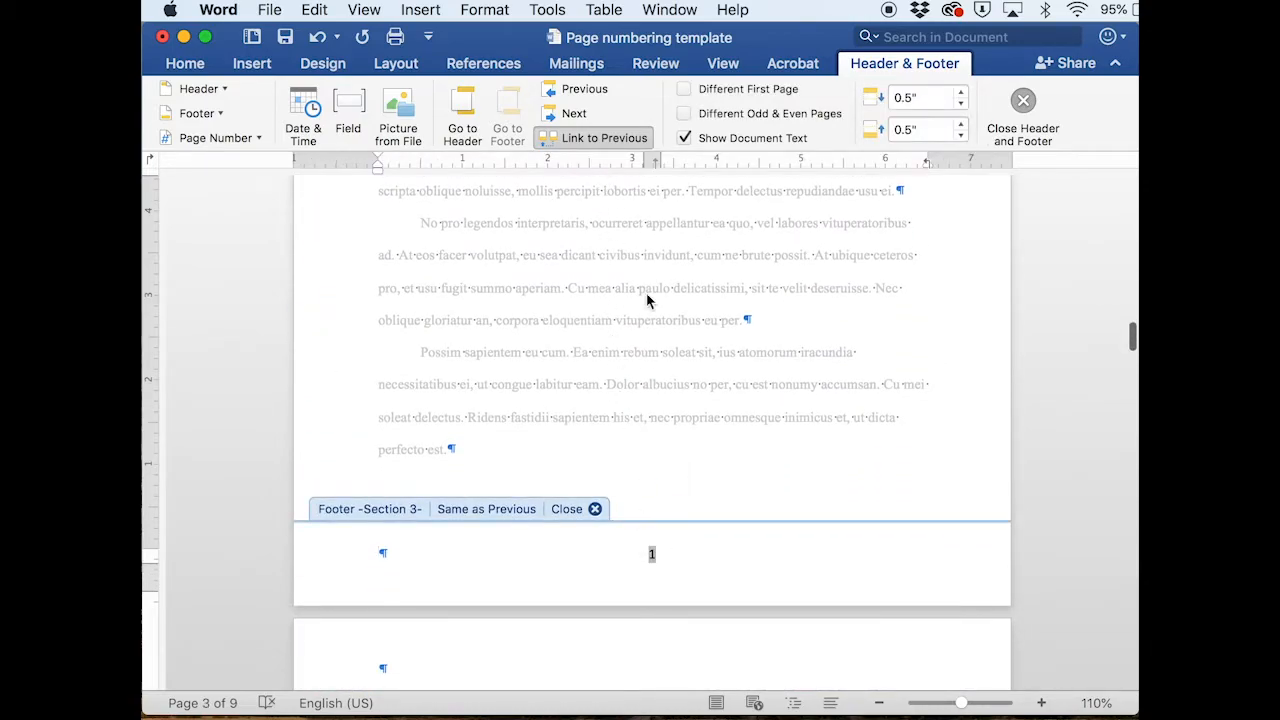
{"action": "left_click", "coordinate": [612, 140]}
- Delete the page number from the Section 2 footer below the table of contents
{"action": "scroll", "coordinate": [654, 437], "scroll_direction": "up", "scroll_amount": 10}
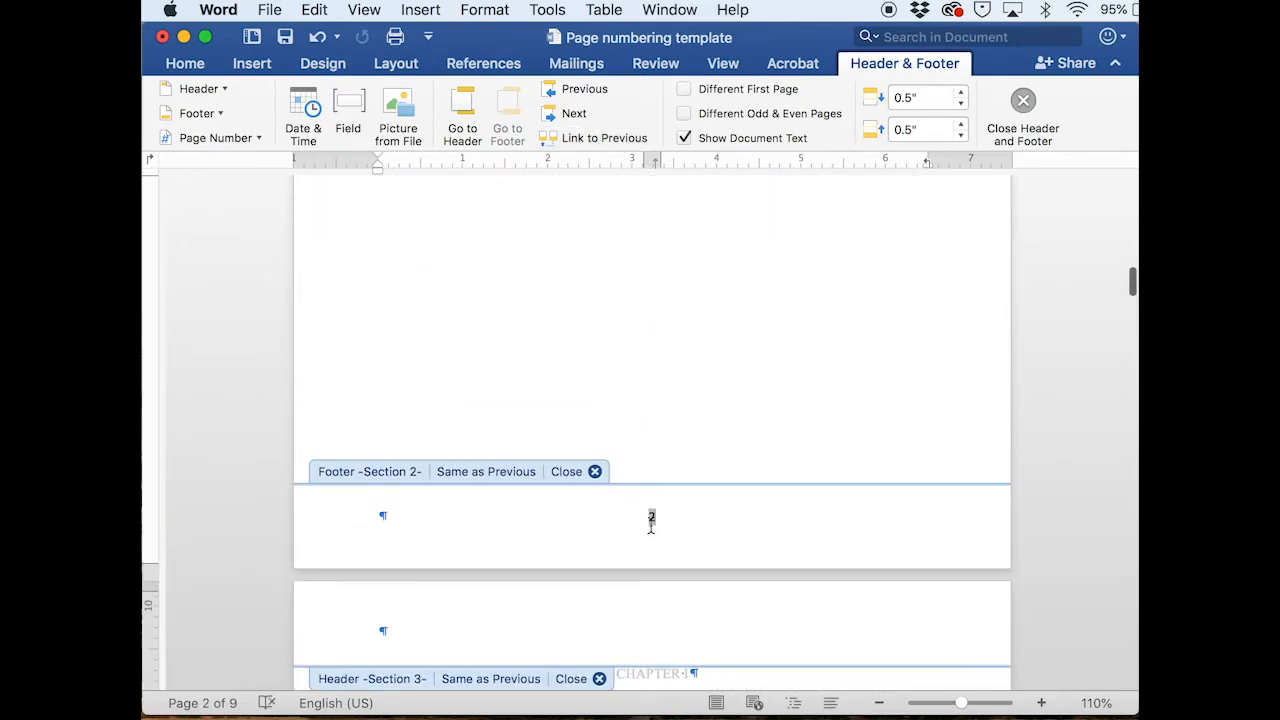
{"action": "left_click", "coordinate": [652, 514]}
{"action": "left_click", "coordinate": [653, 515]}
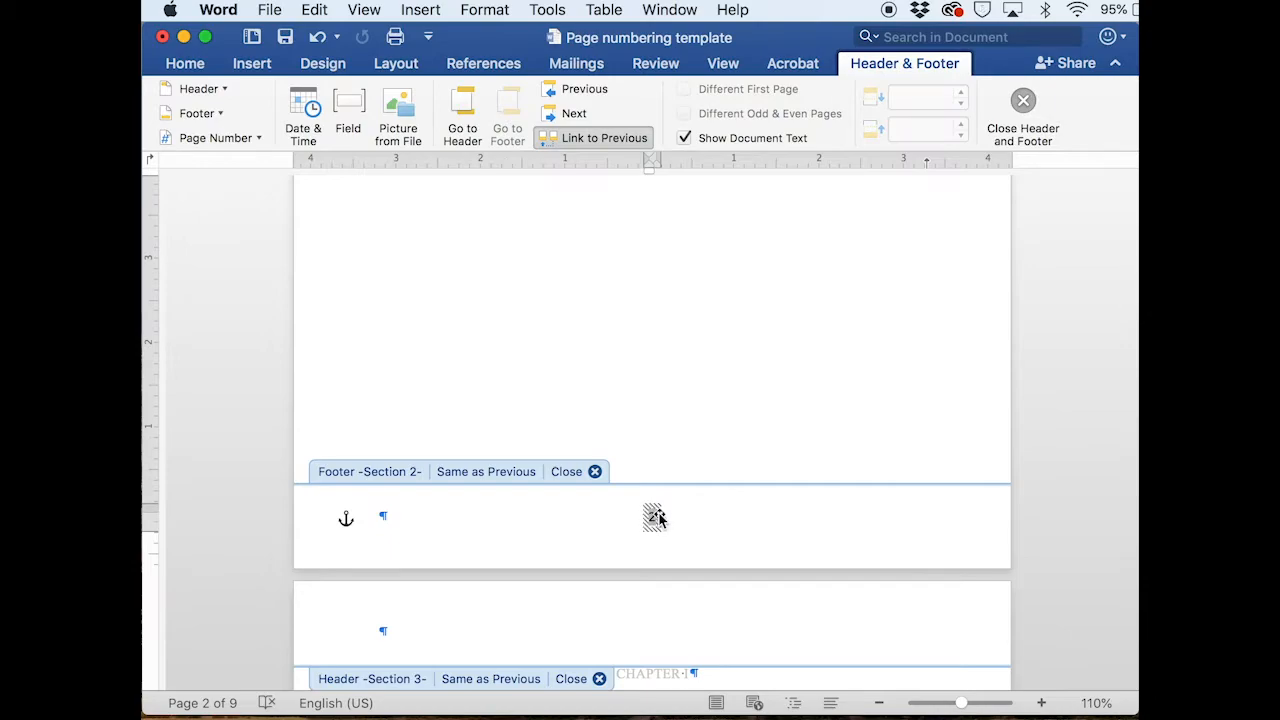
{"action": "left_click", "coordinate": [656, 515]}
{"action": "scroll", "coordinate": [660, 520], "scroll_direction": "up", "scroll_amount": 6}
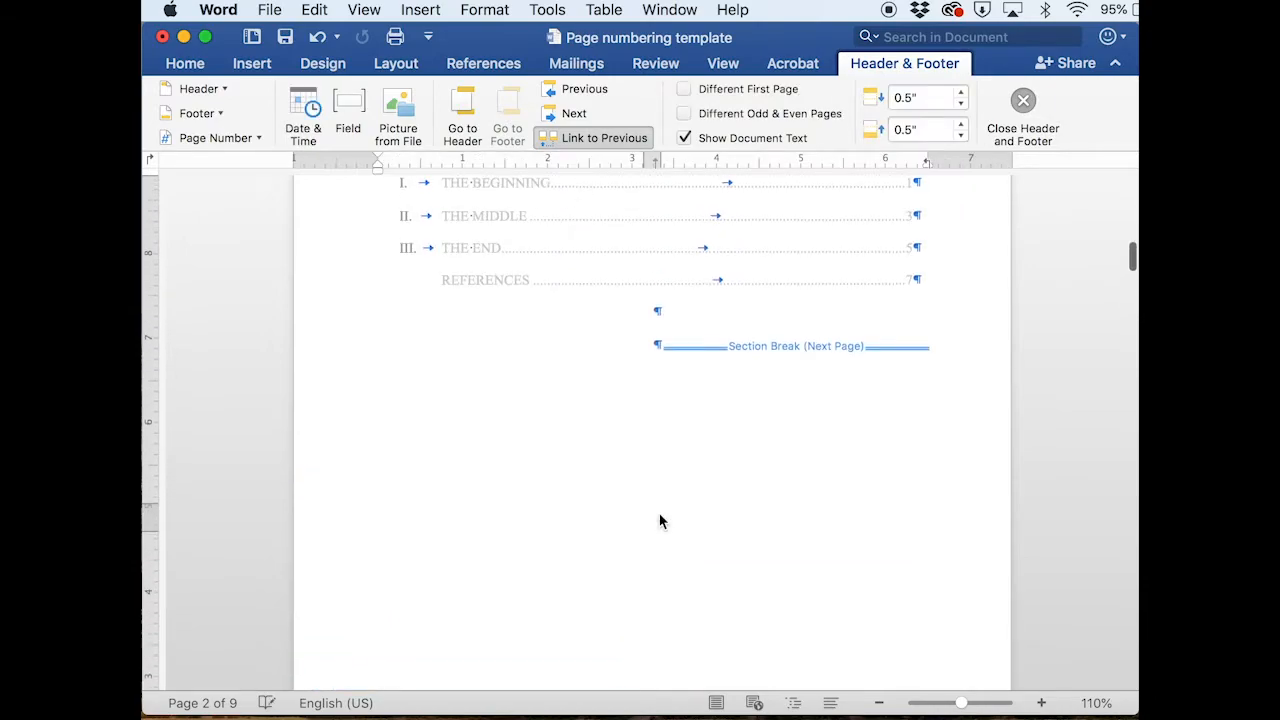
{"action": "scroll", "coordinate": [659, 520], "scroll_direction": "up", "scroll_amount": 4}
- Set the page numbering in the Section 4 footer to continue from the previous section
{"action": "scroll", "coordinate": [659, 520], "scroll_direction": "down", "scroll_amount": 12}
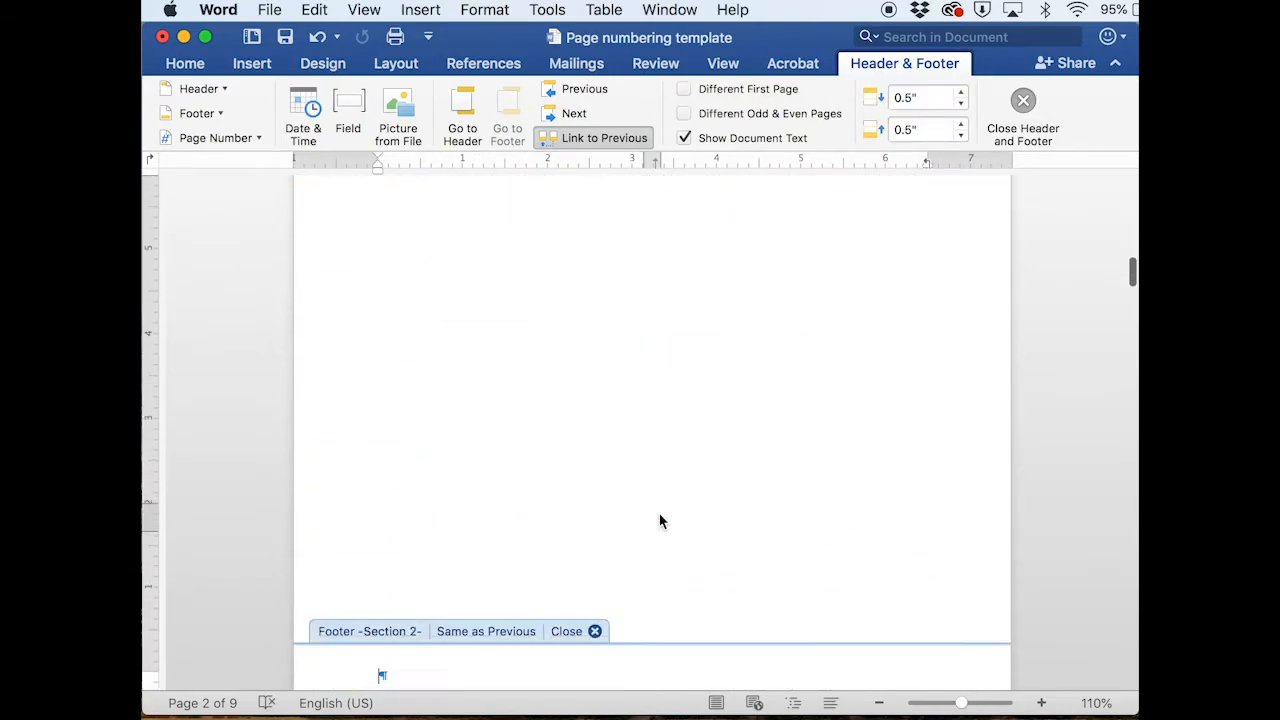
{"action": "scroll", "coordinate": [659, 512], "scroll_direction": "down", "scroll_amount": 8}
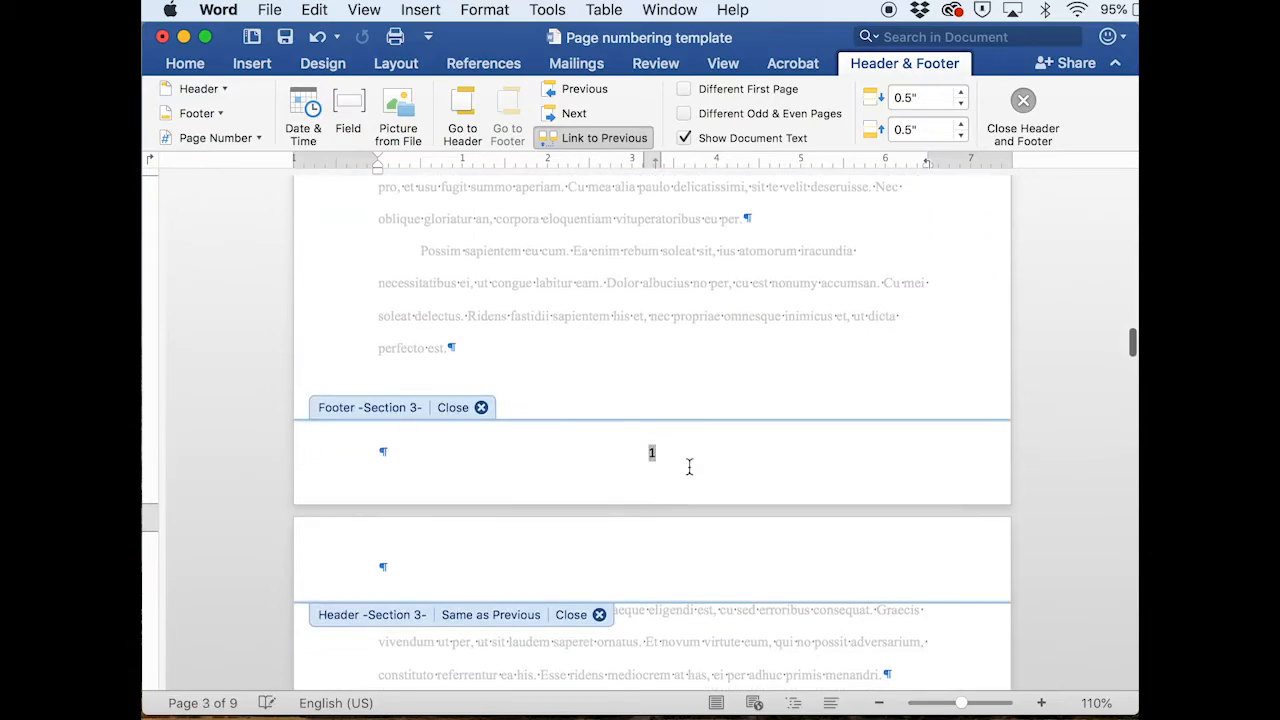
{"action": "left_click", "coordinate": [689, 467]}
{"action": "scroll", "coordinate": [689, 467], "scroll_direction": "down", "scroll_amount": 10}
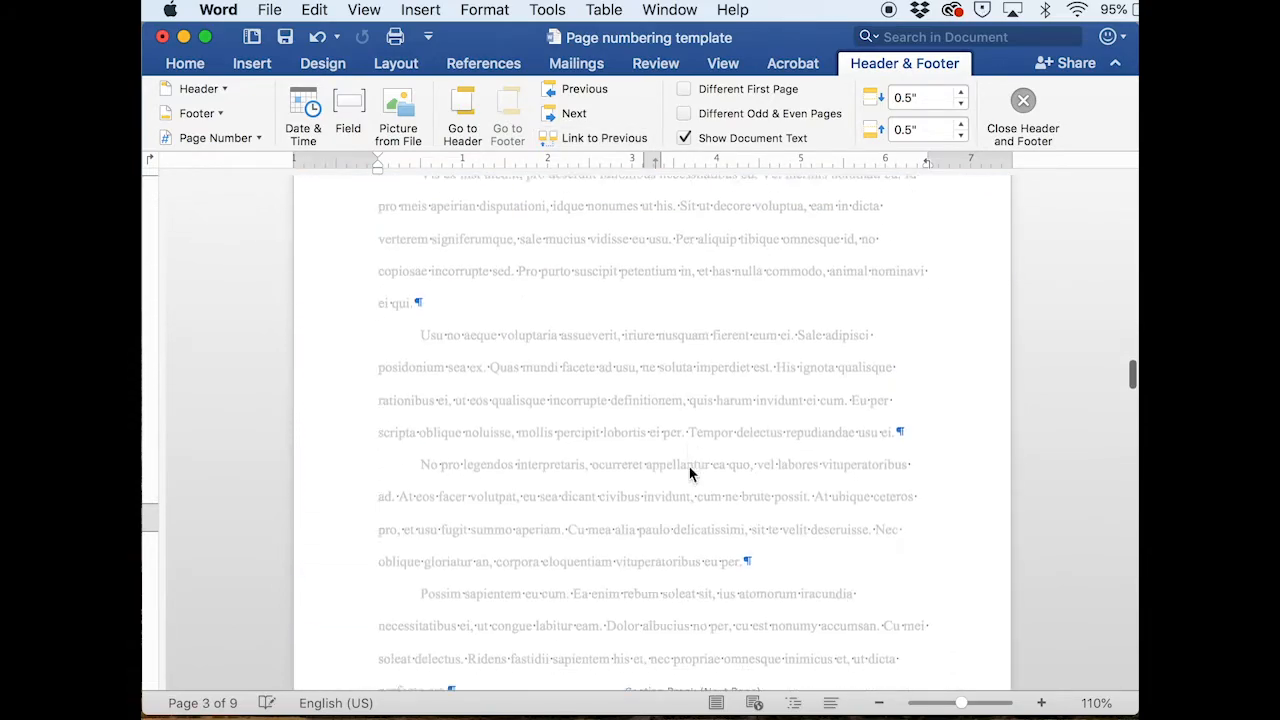
{"action": "scroll", "coordinate": [689, 474], "scroll_direction": "down", "scroll_amount": 10}
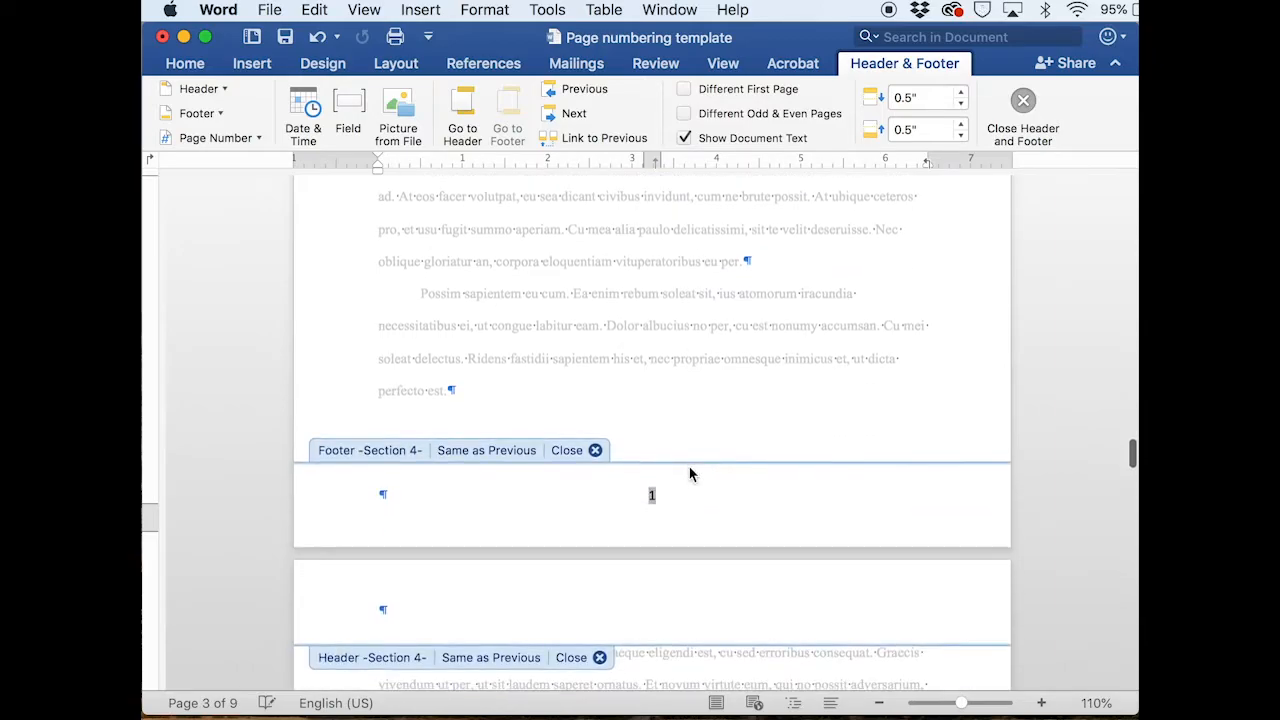
{"action": "left_click", "coordinate": [651, 495]}
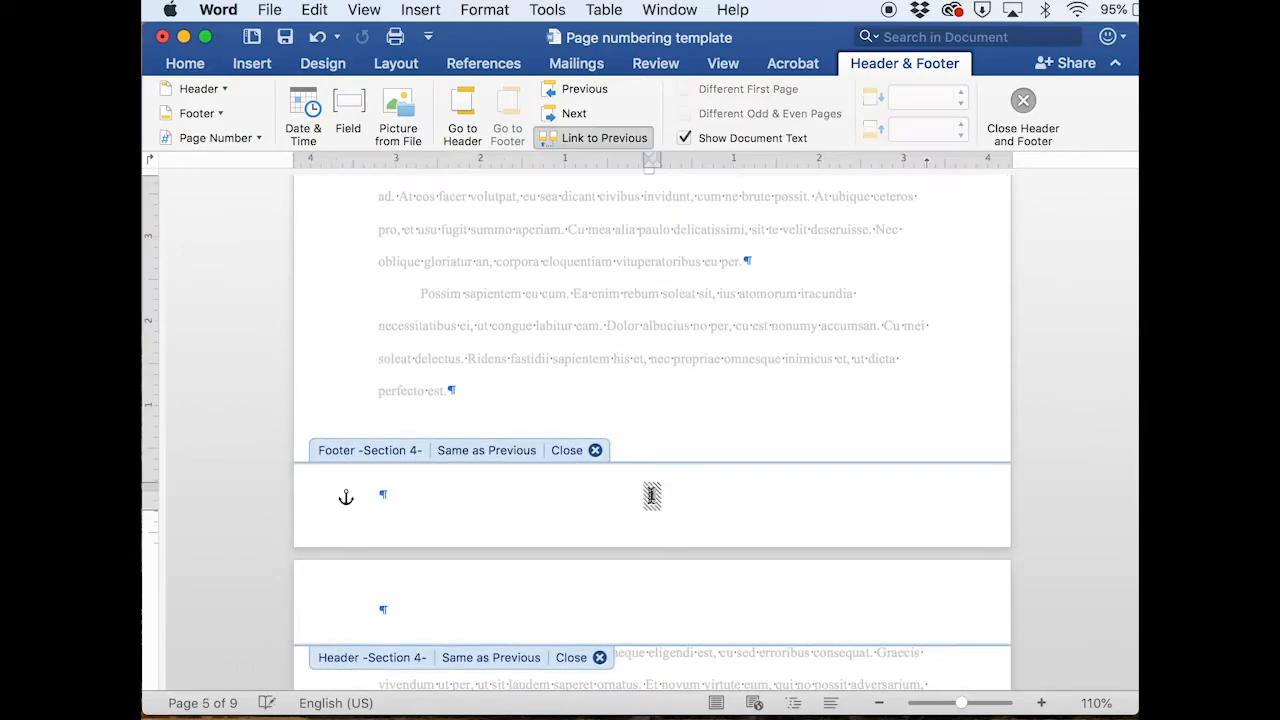
{"action": "left_click", "coordinate": [250, 138]}
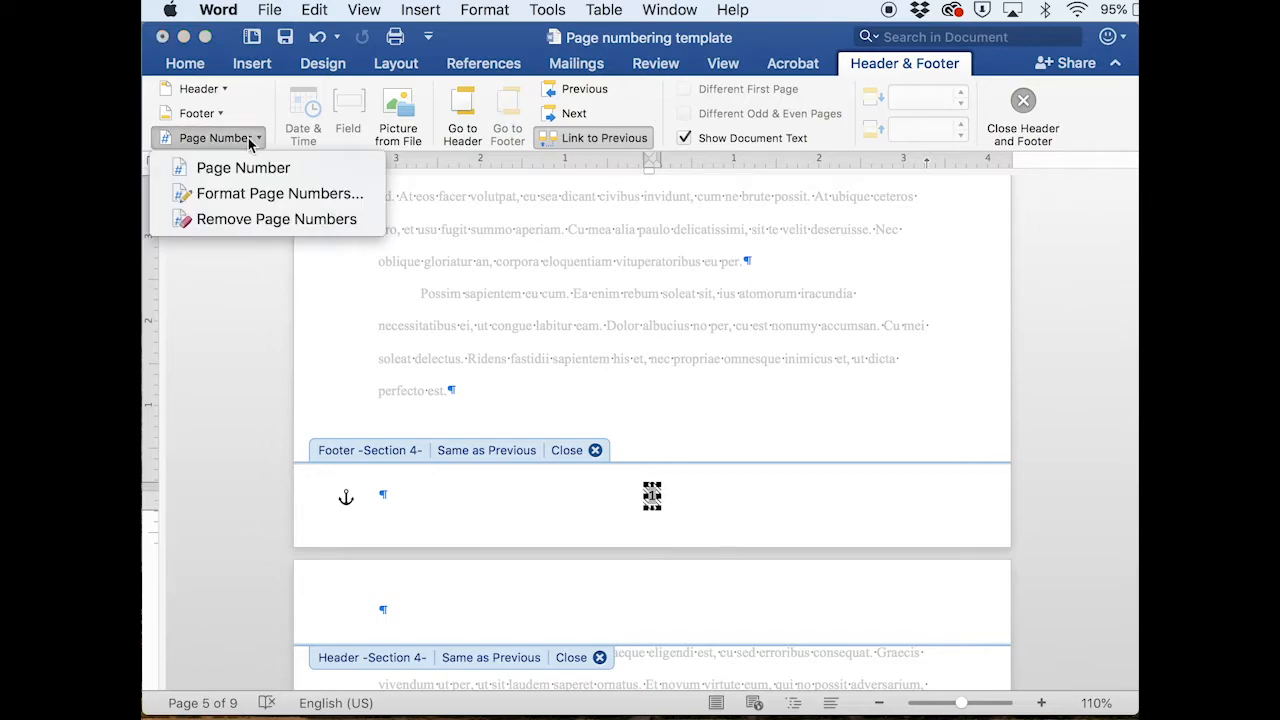
{"action": "left_click", "coordinate": [265, 195]}
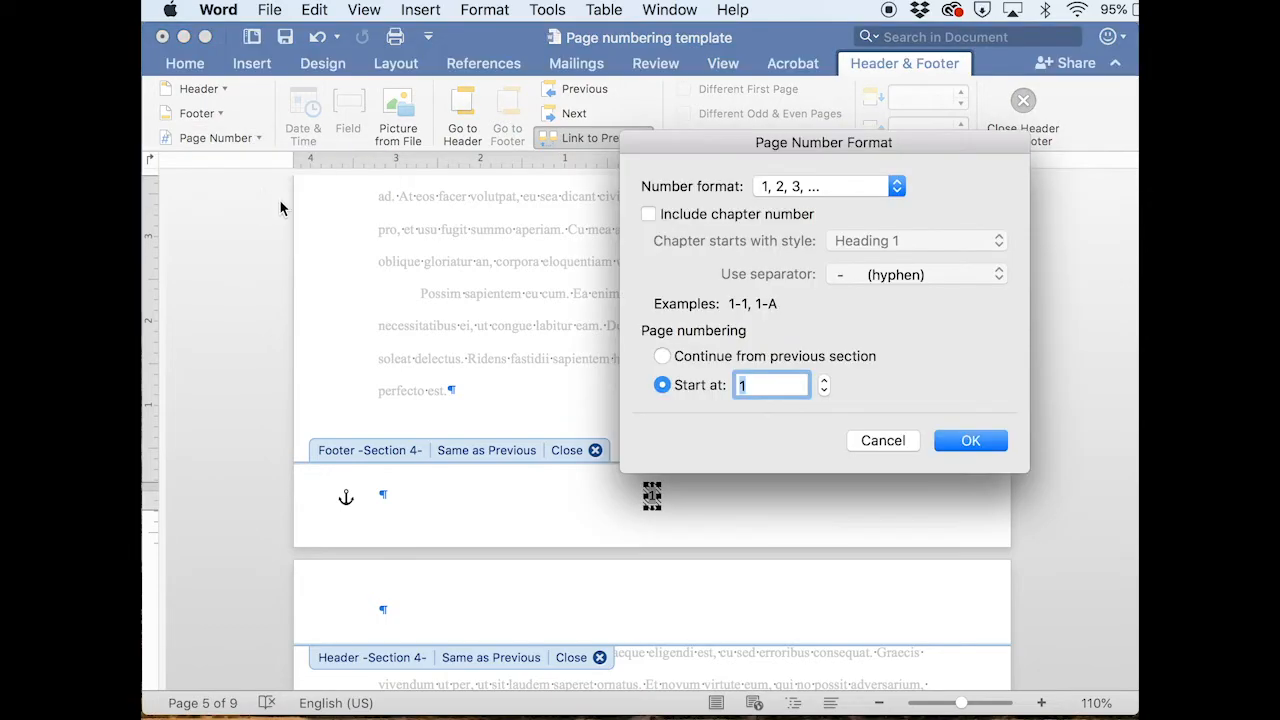
{"action": "left_click", "coordinate": [662, 358]}
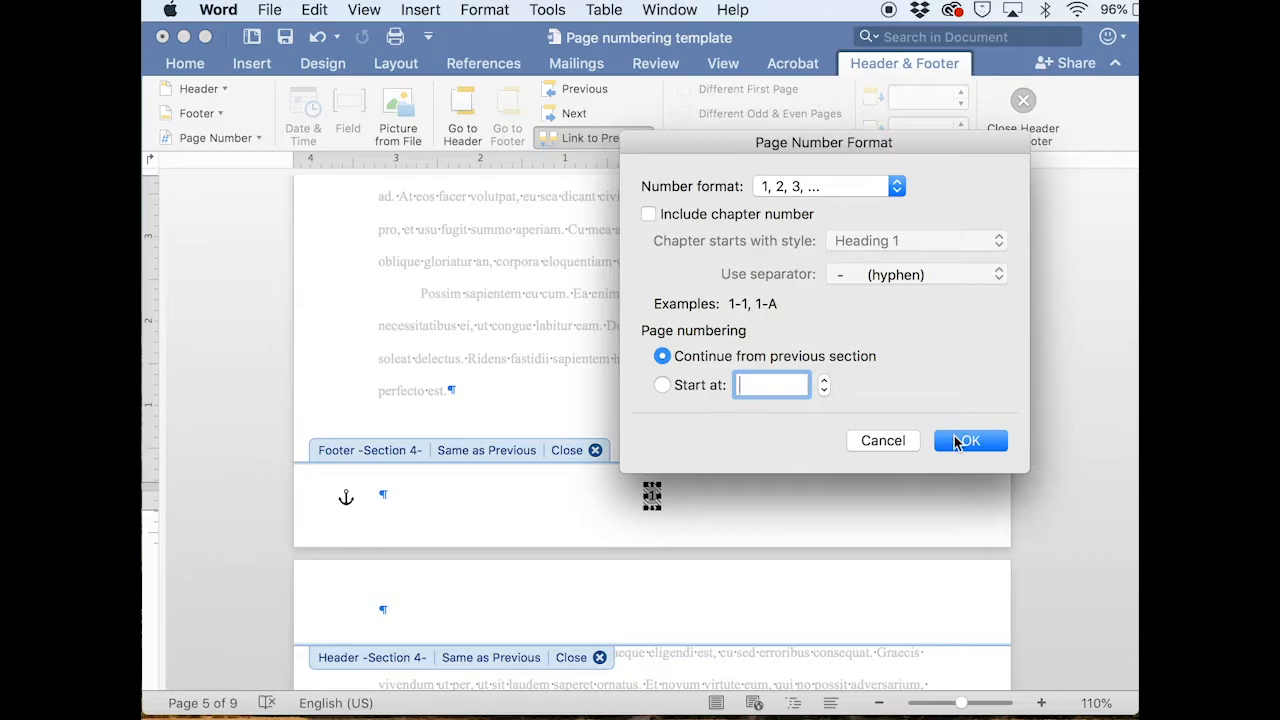
{"action": "left_click", "coordinate": [957, 442]}
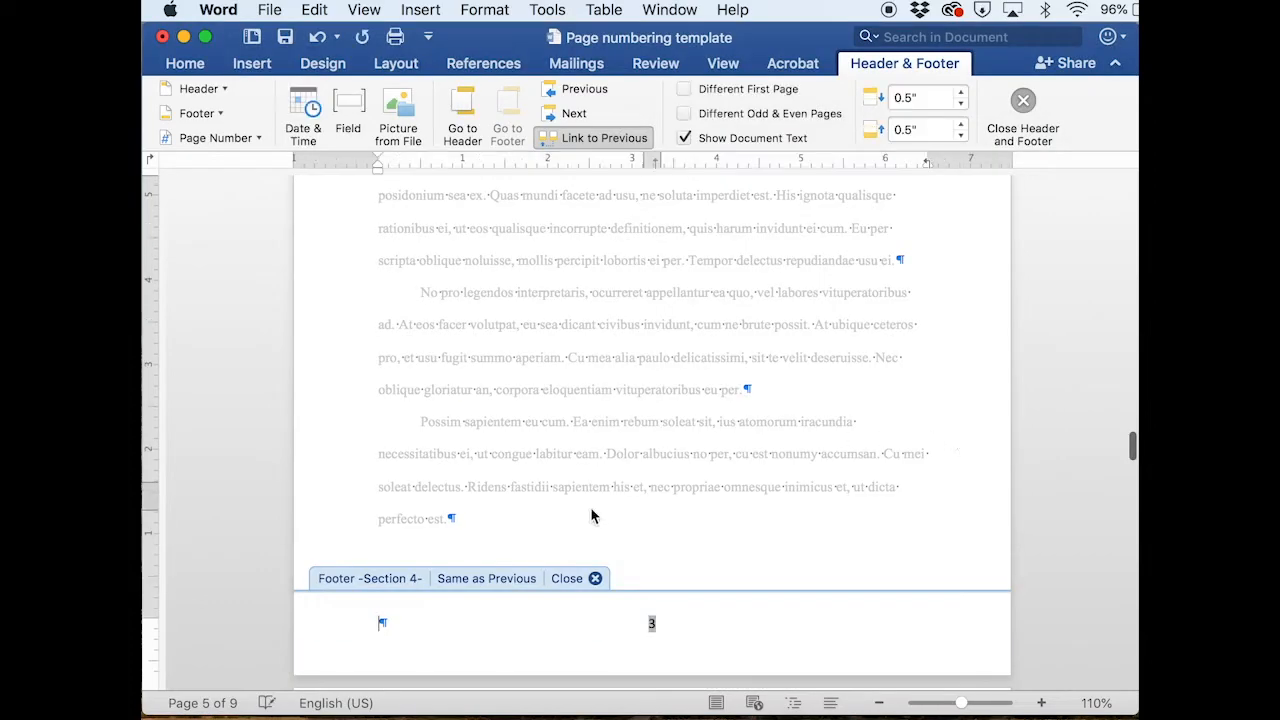
- Make the Section 5 footer's page numbering continue from the previous section
{"action": "scroll", "coordinate": [664, 639], "scroll_direction": "down", "scroll_amount": 15}
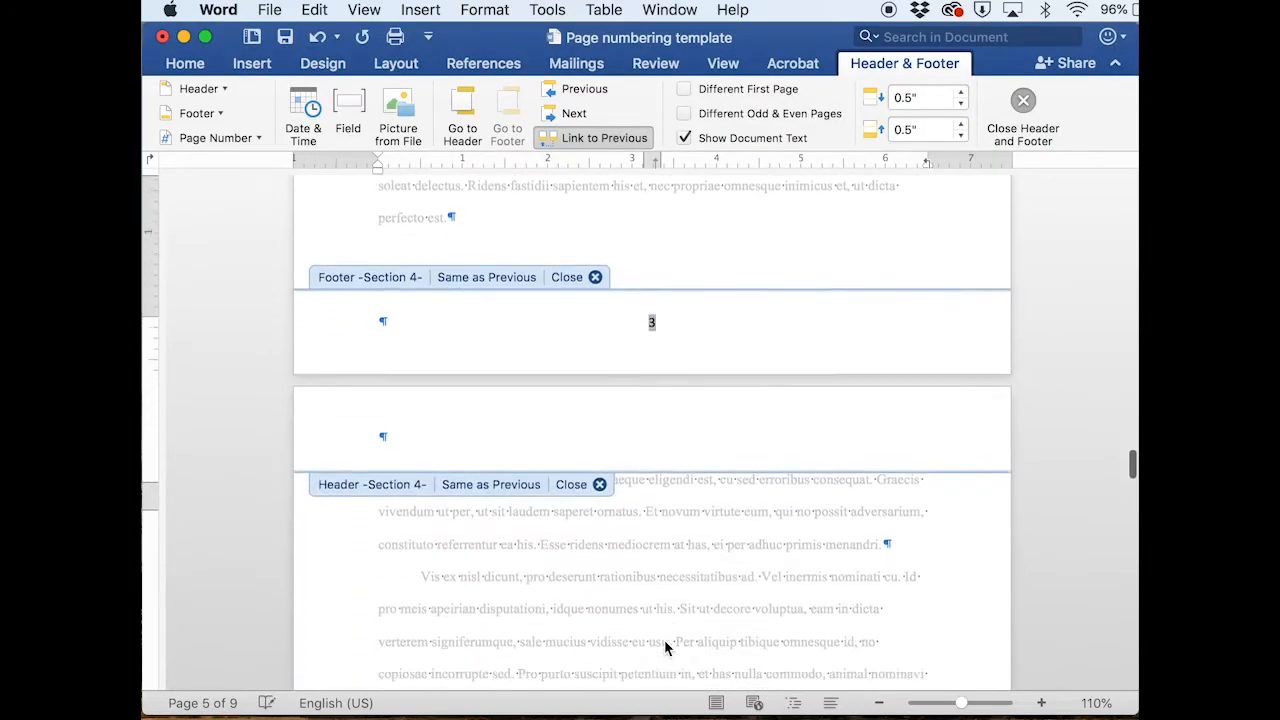
{"action": "scroll", "coordinate": [664, 639], "scroll_direction": "down", "scroll_amount": 15}
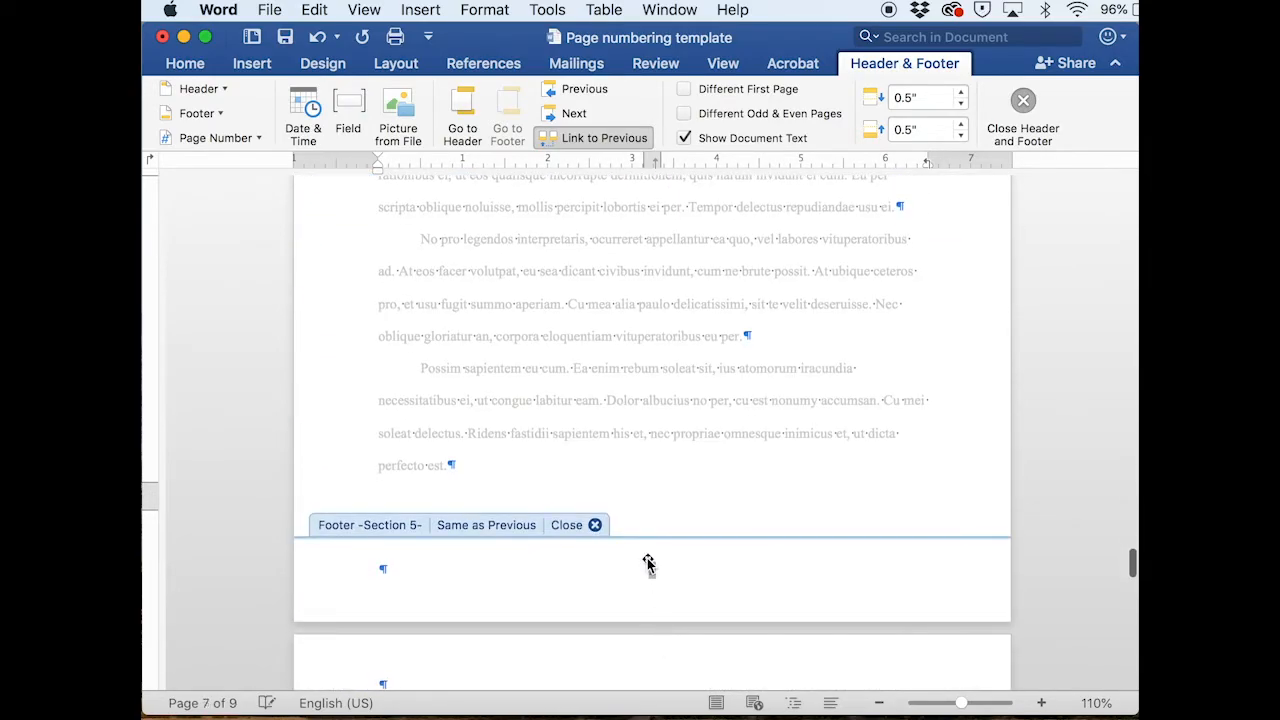
{"action": "left_click", "coordinate": [652, 570]}
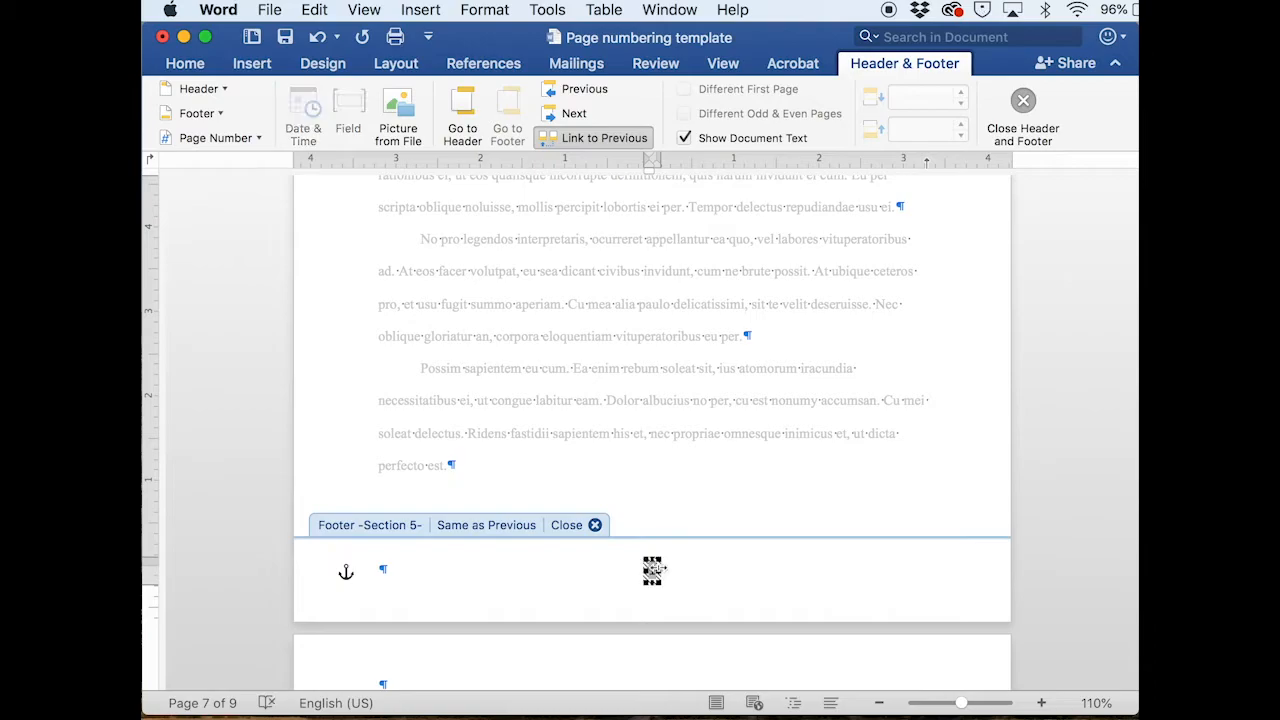
{"action": "left_click", "coordinate": [212, 140]}
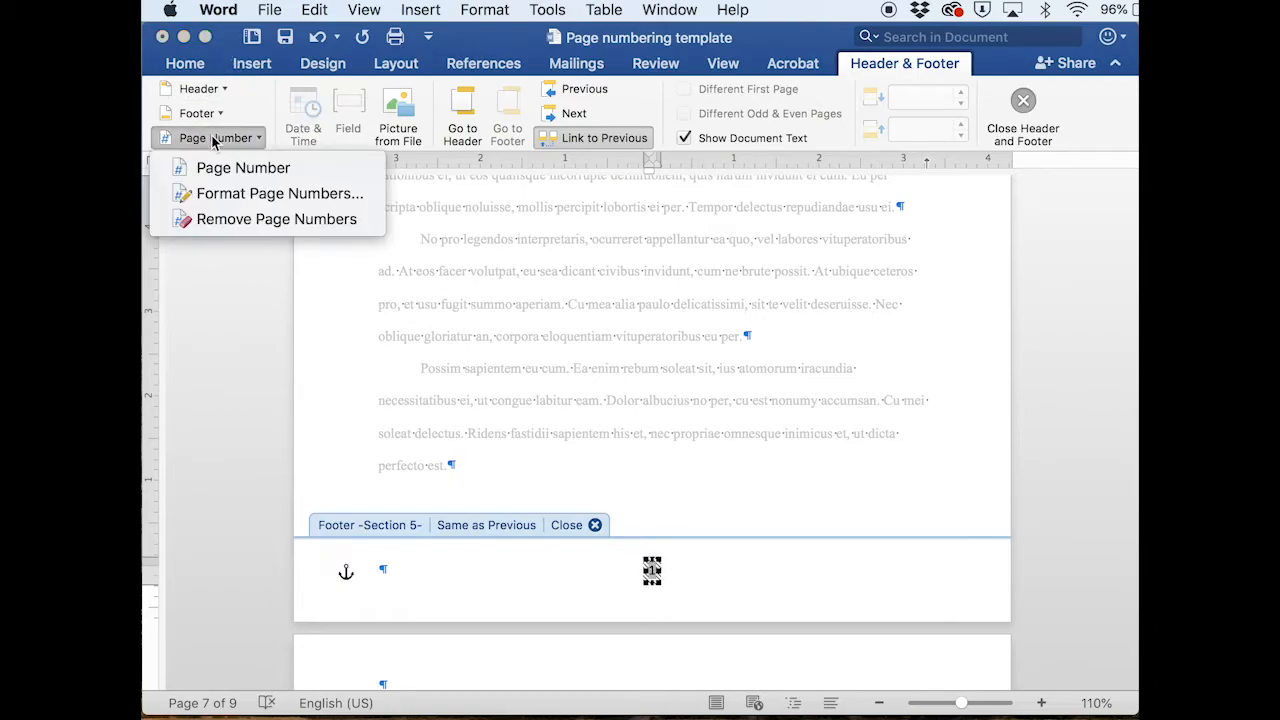
{"action": "left_click", "coordinate": [250, 195]}
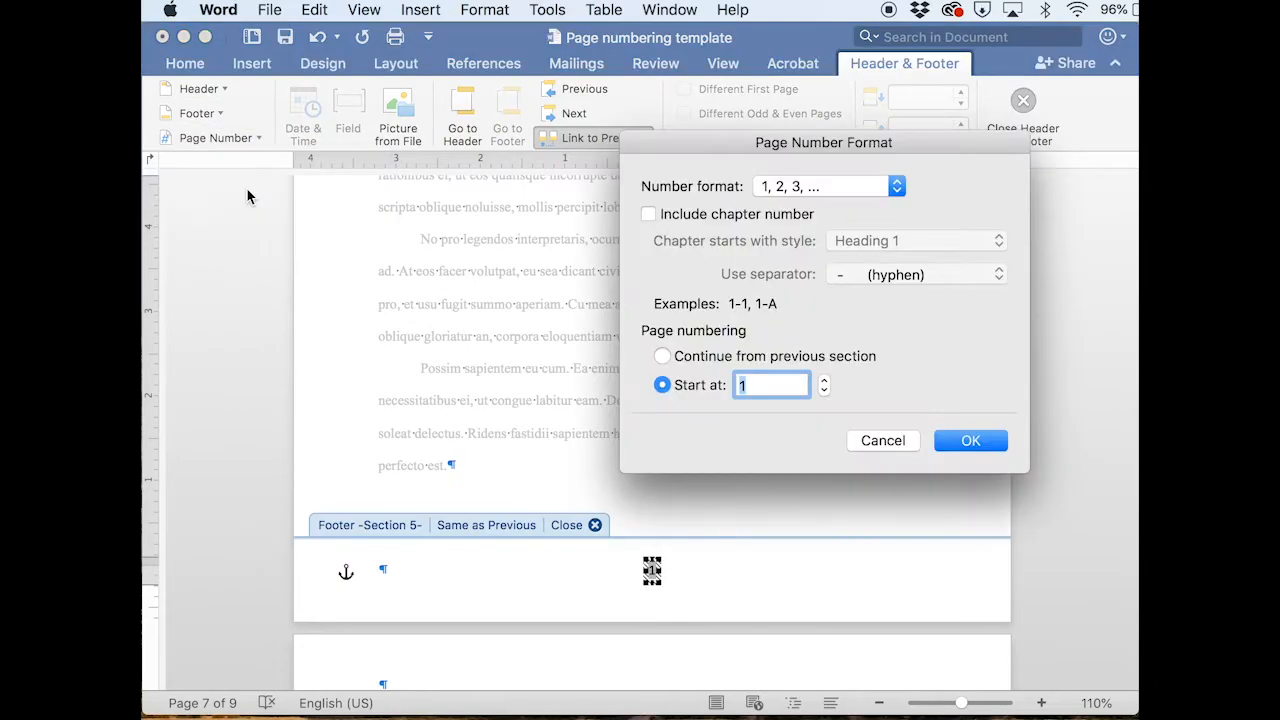
{"action": "left_click", "coordinate": [690, 358]}
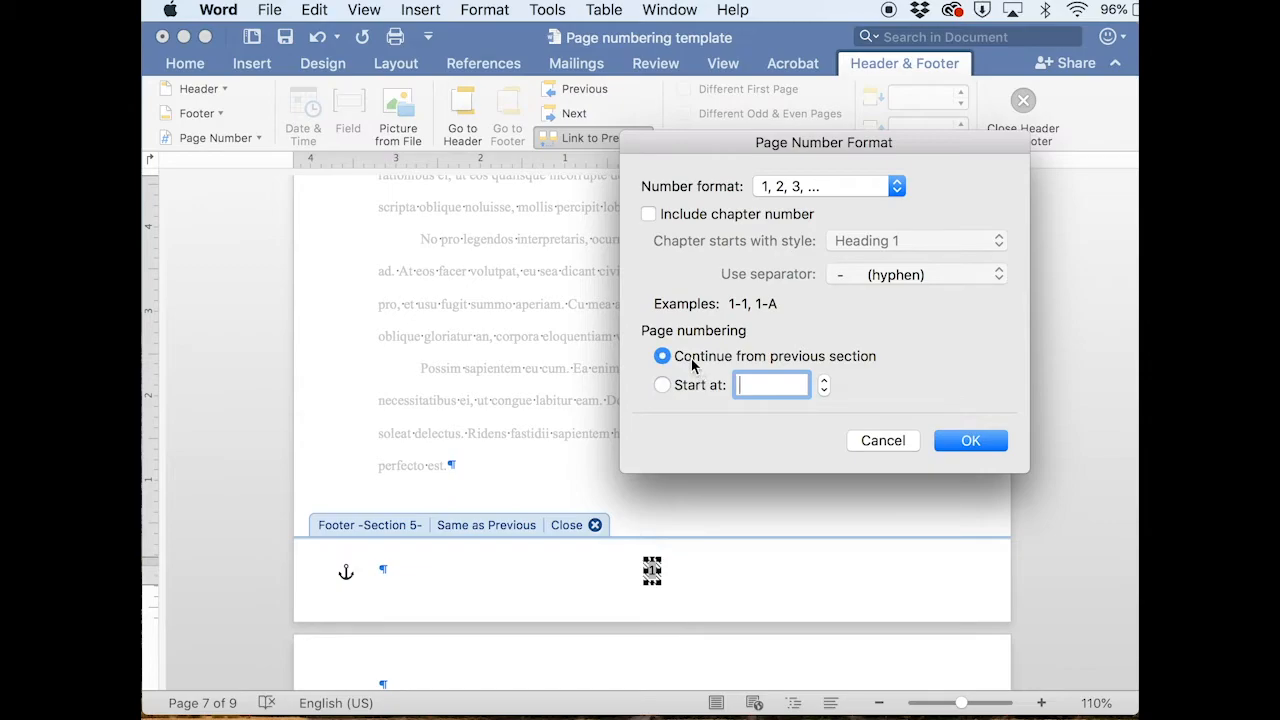
{"action": "left_click", "coordinate": [952, 452]}
- Set the Section 6 page numbering on the references page to continue from the previous section, and leave footer editing
{"action": "scroll", "coordinate": [834, 606], "scroll_direction": "down", "scroll_amount": 5}
{"action": "scroll", "coordinate": [834, 613], "scroll_direction": "down", "scroll_amount": 15}
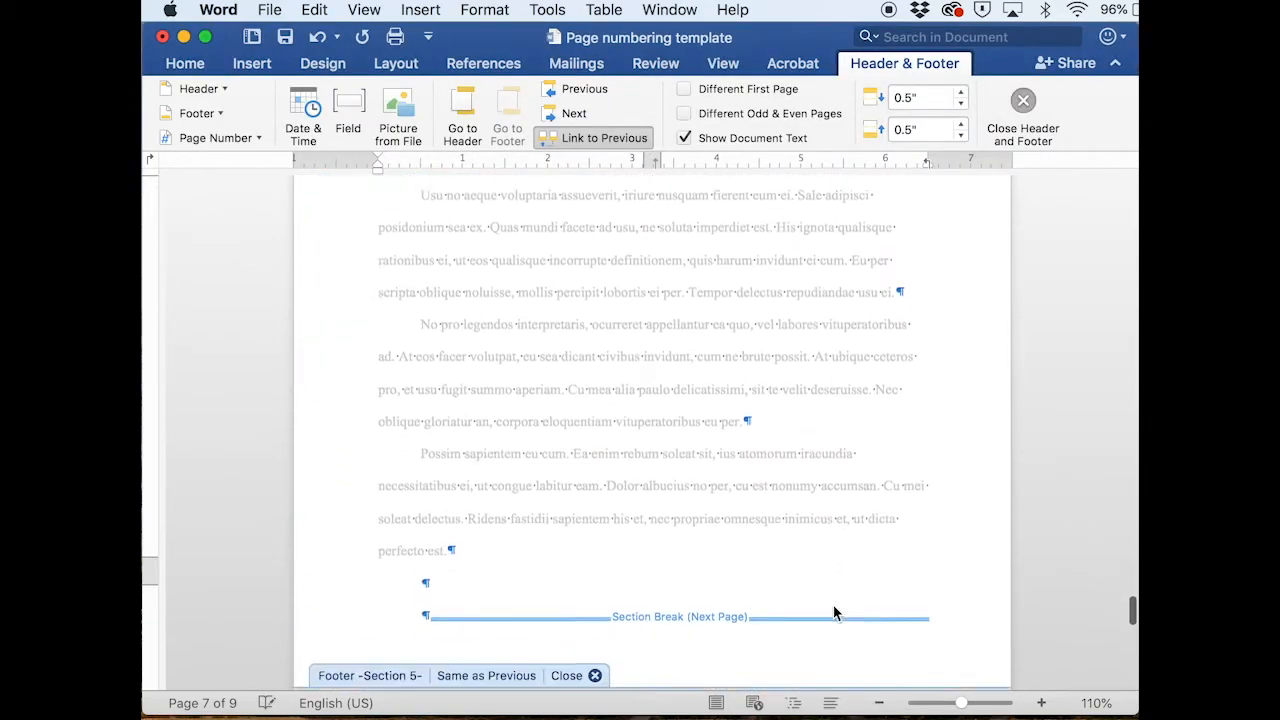
{"action": "scroll", "coordinate": [834, 613], "scroll_direction": "down", "scroll_amount": 6}
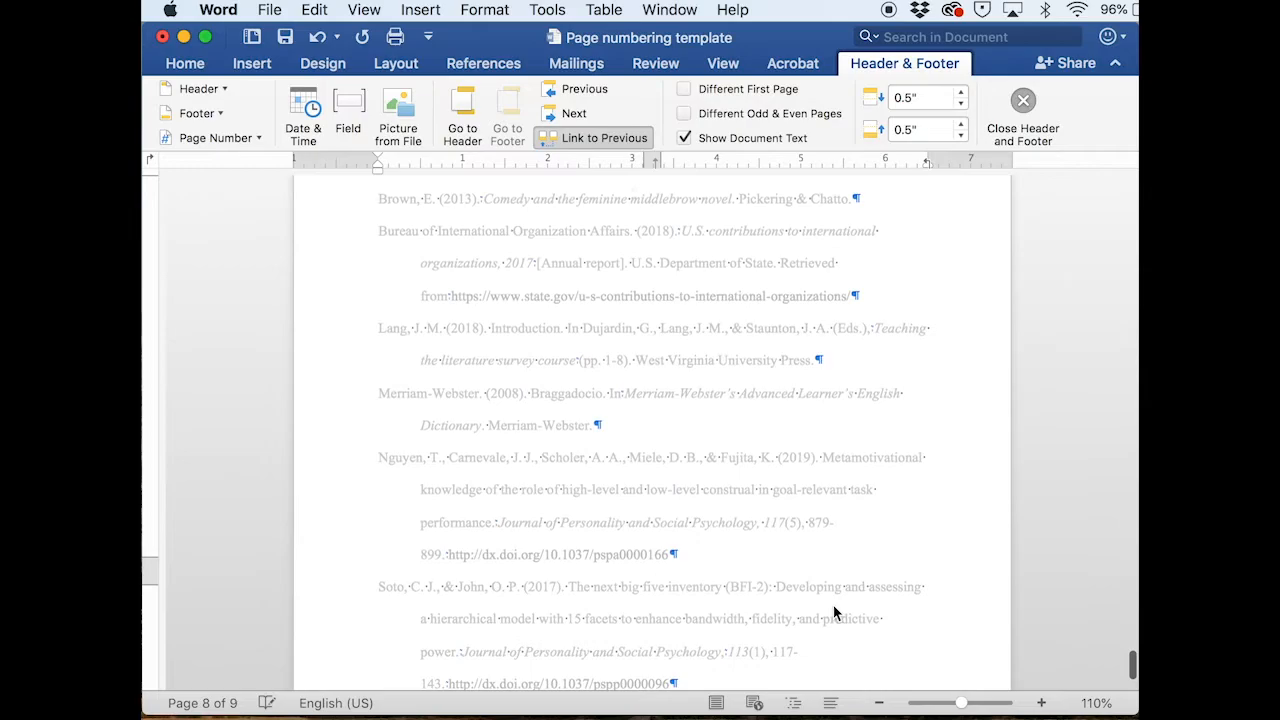
{"action": "left_click", "coordinate": [646, 628]}
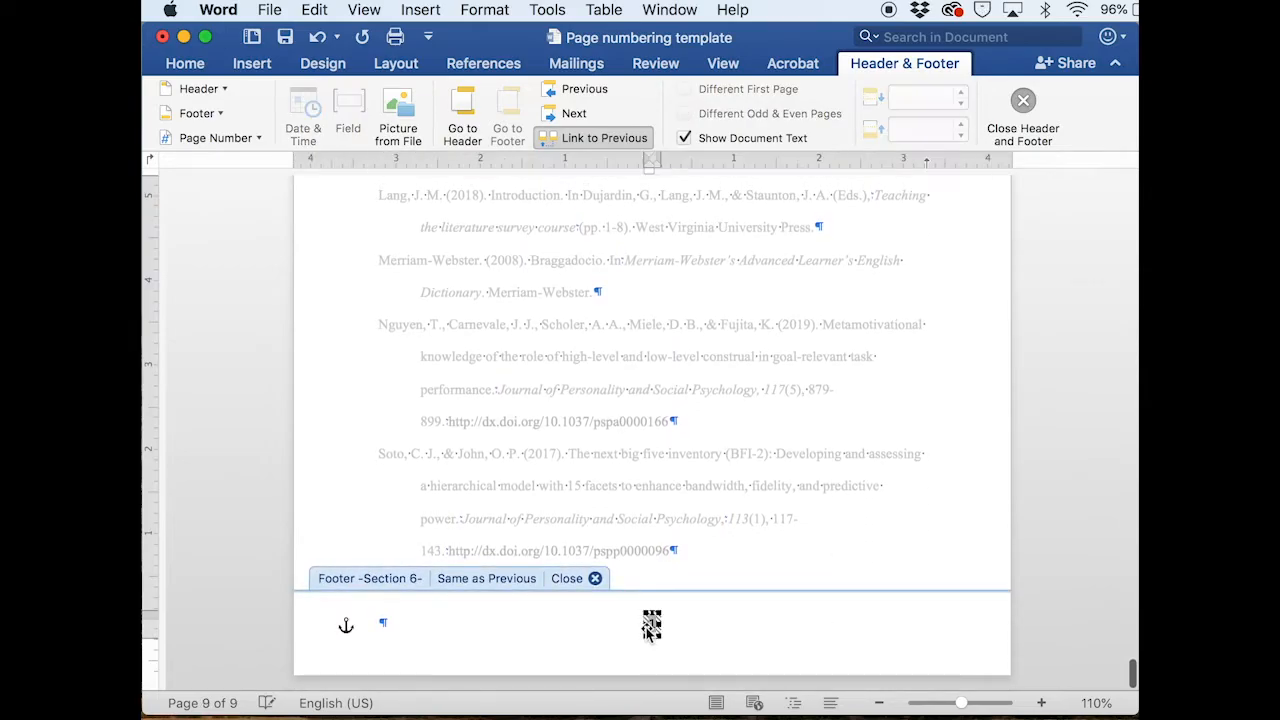
{"action": "left_click", "coordinate": [250, 140]}
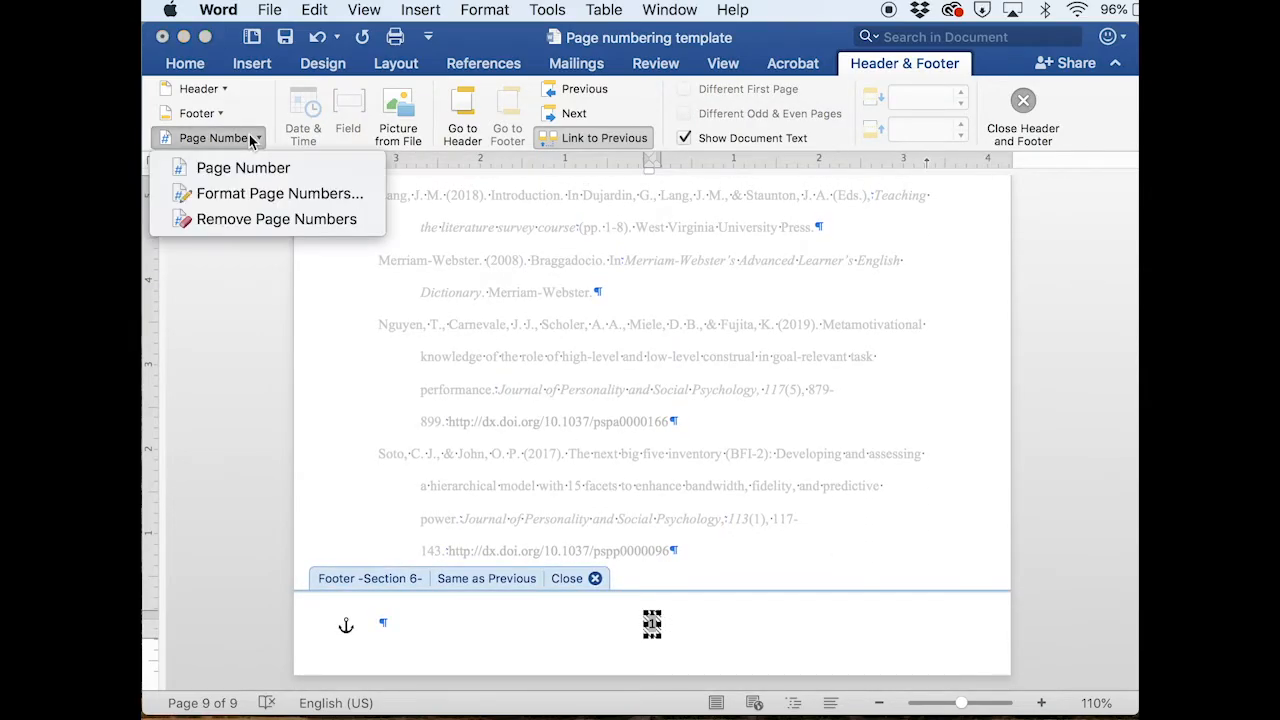
{"action": "left_click", "coordinate": [258, 194]}
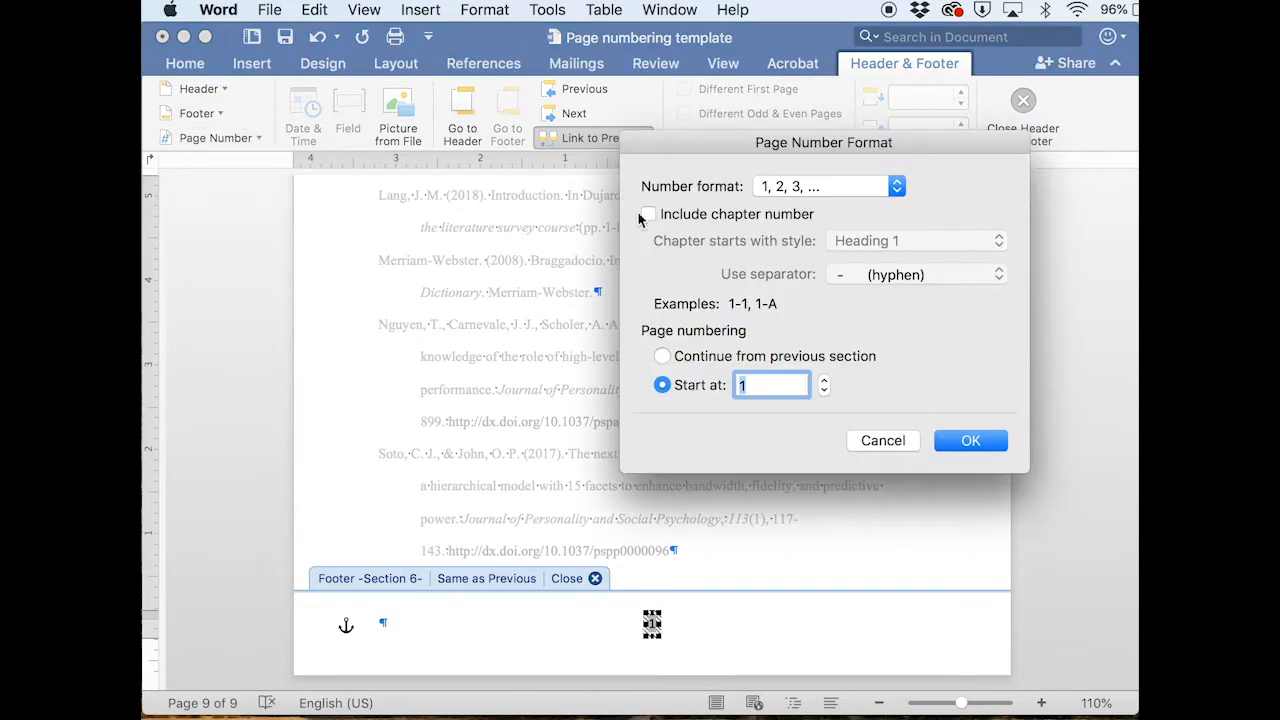
{"action": "left_click", "coordinate": [662, 356]}
{"action": "left_click", "coordinate": [968, 440]}
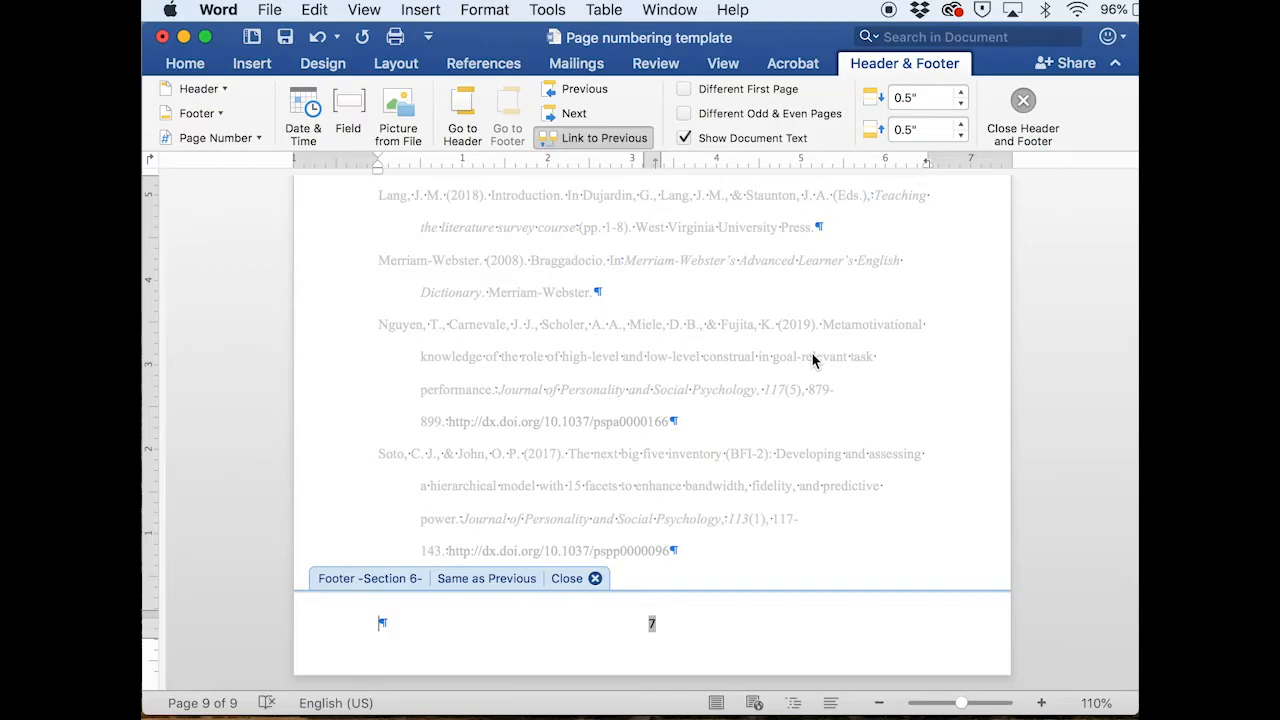
{"action": "left_click", "coordinate": [1014, 130]}
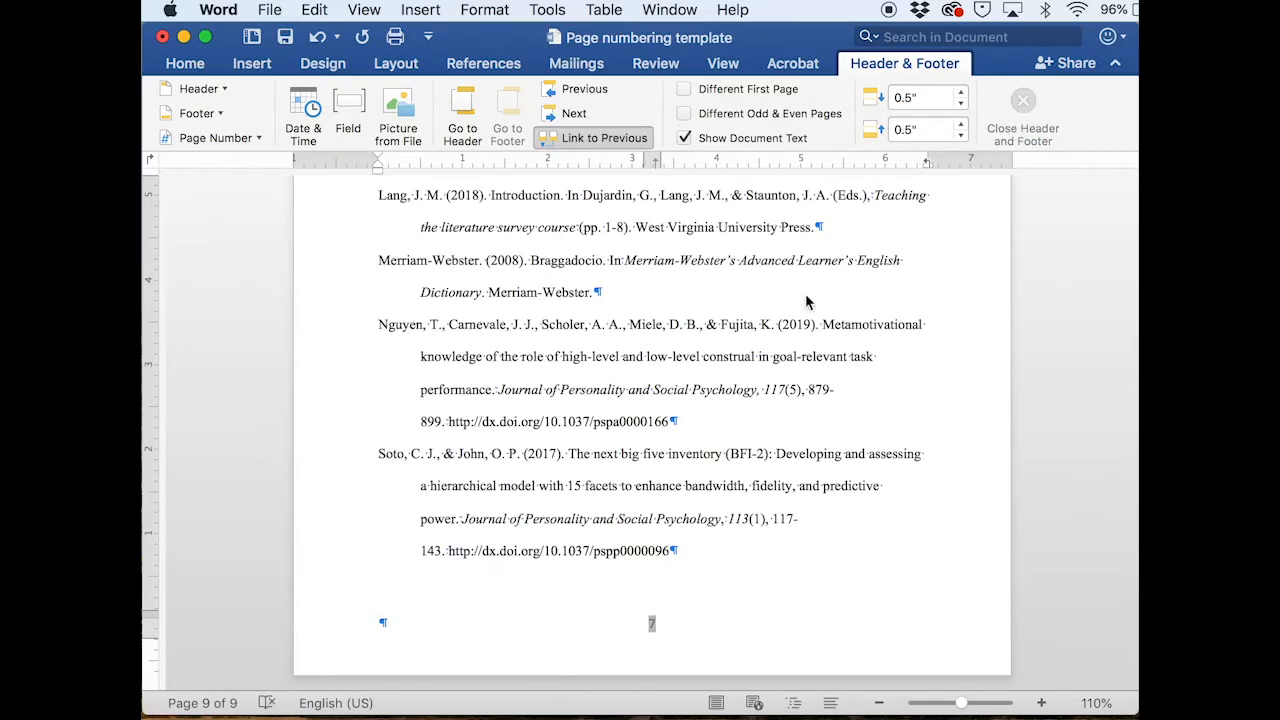
- Check the page numbers through the document, including the one on Chapter I's first page
{"action": "scroll", "coordinate": [738, 487], "scroll_direction": "up", "scroll_amount": 15}
{"action": "scroll", "coordinate": [740, 490], "scroll_direction": "up", "scroll_amount": 5}
{"action": "scroll", "coordinate": [740, 490], "scroll_direction": "down", "scroll_amount": 20}
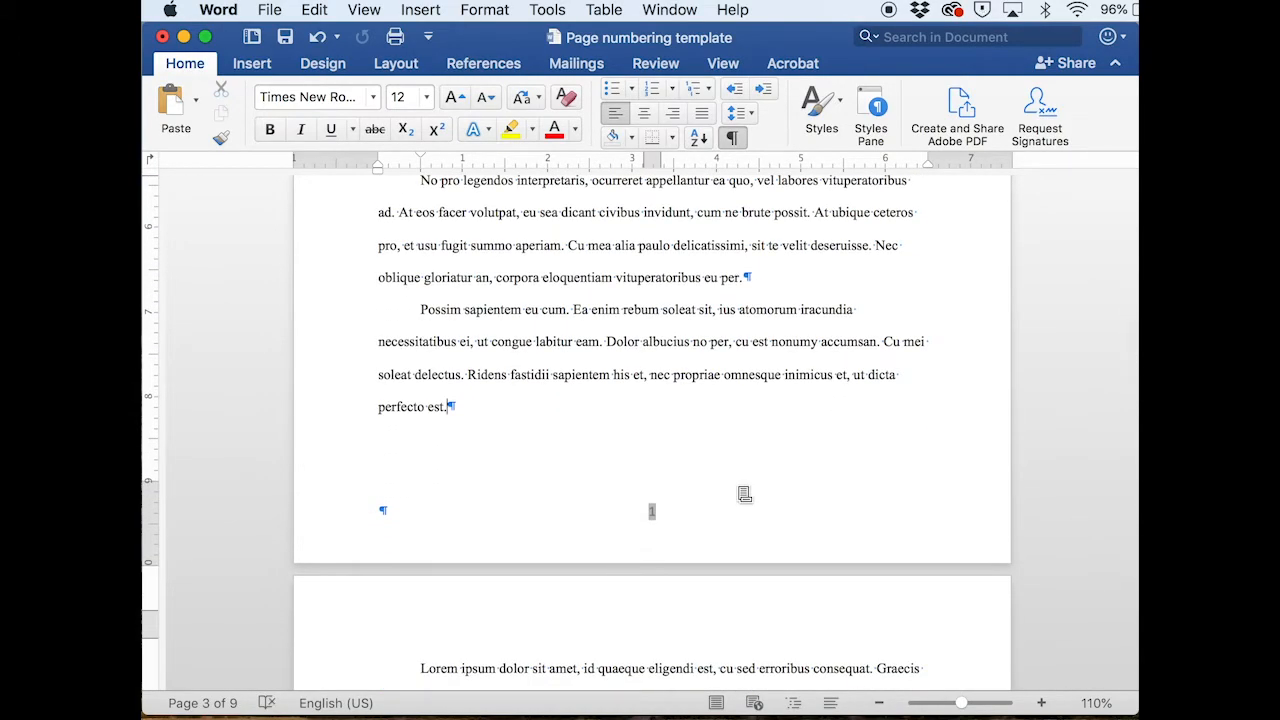
{"action": "scroll", "coordinate": [737, 386], "scroll_direction": "up", "scroll_amount": 5}
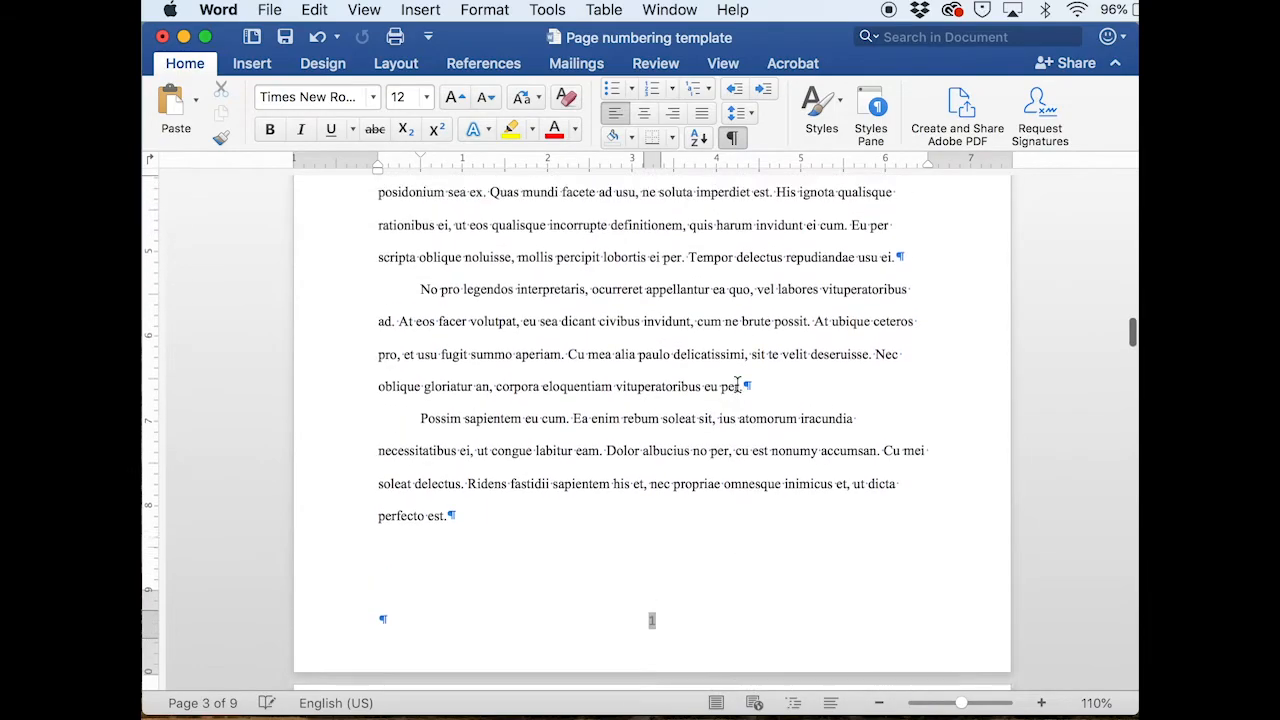
{"action": "scroll", "coordinate": [727, 247], "scroll_direction": "down", "scroll_amount": 4}
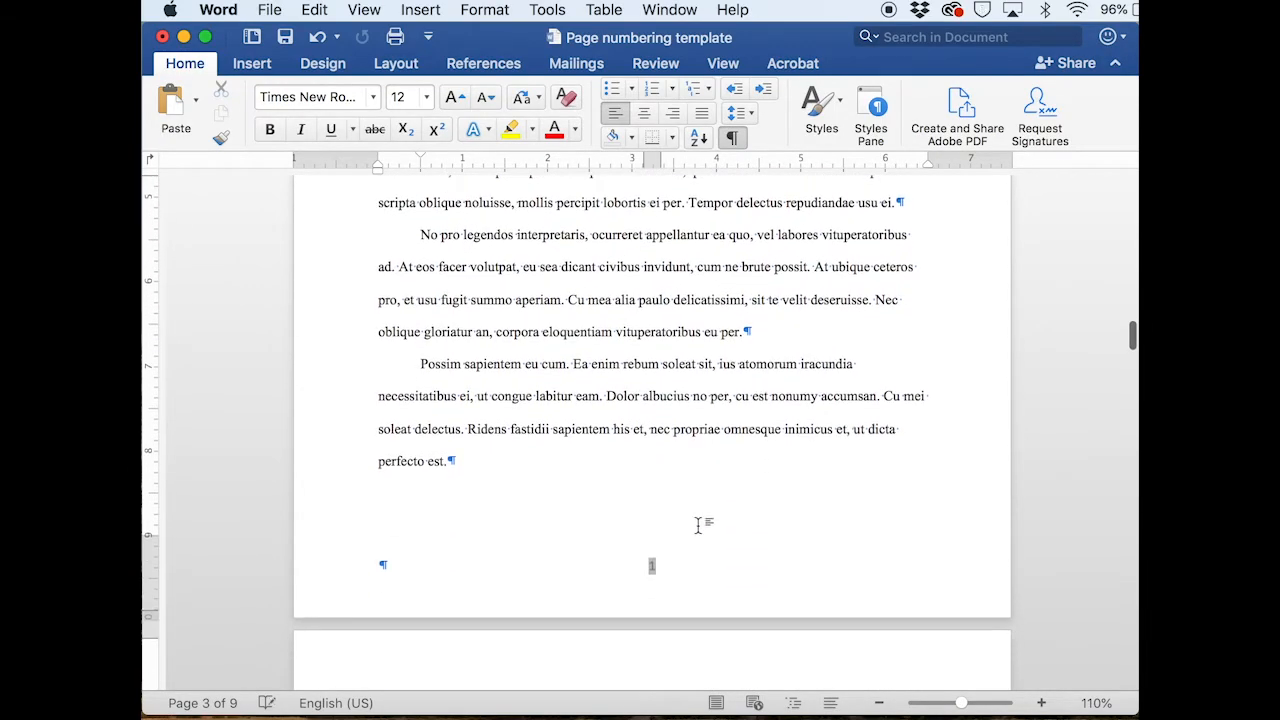
- Open the Section 3 footer on Chapter I's first page for editing
{"action": "double_click", "coordinate": [697, 559]}
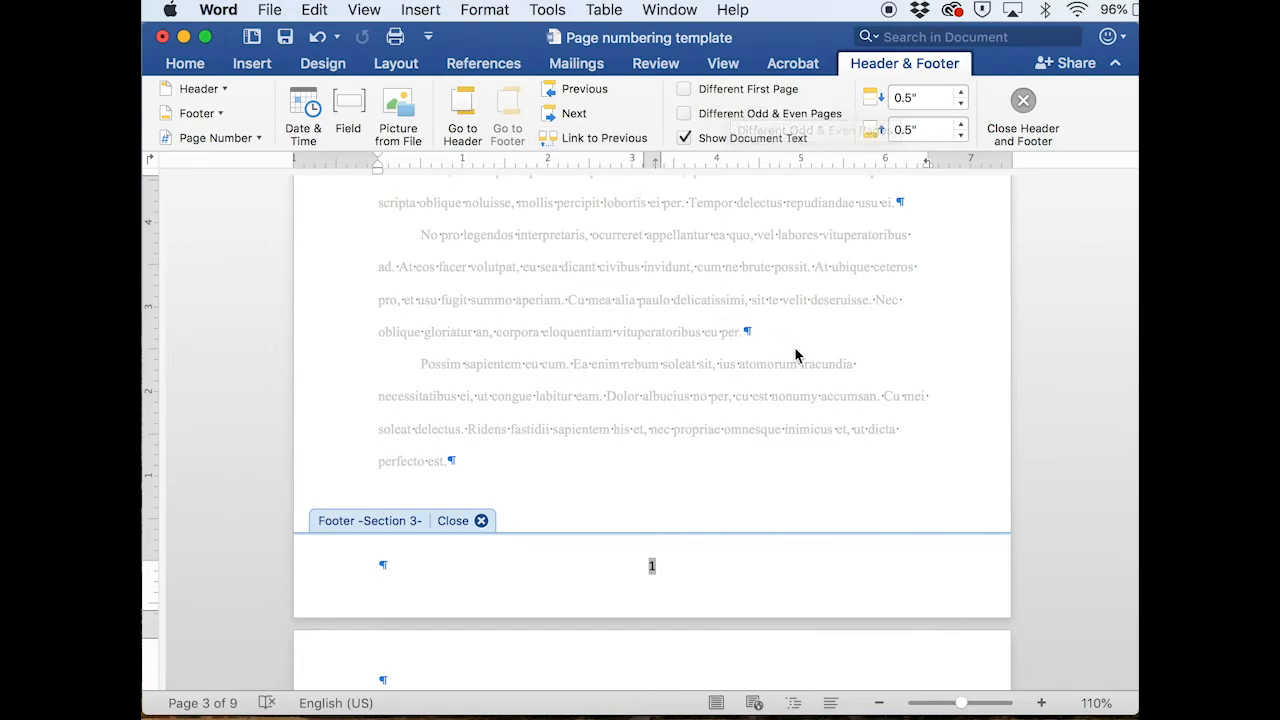
{"action": "scroll", "coordinate": [697, 633], "scroll_direction": "down", "scroll_amount": 5}
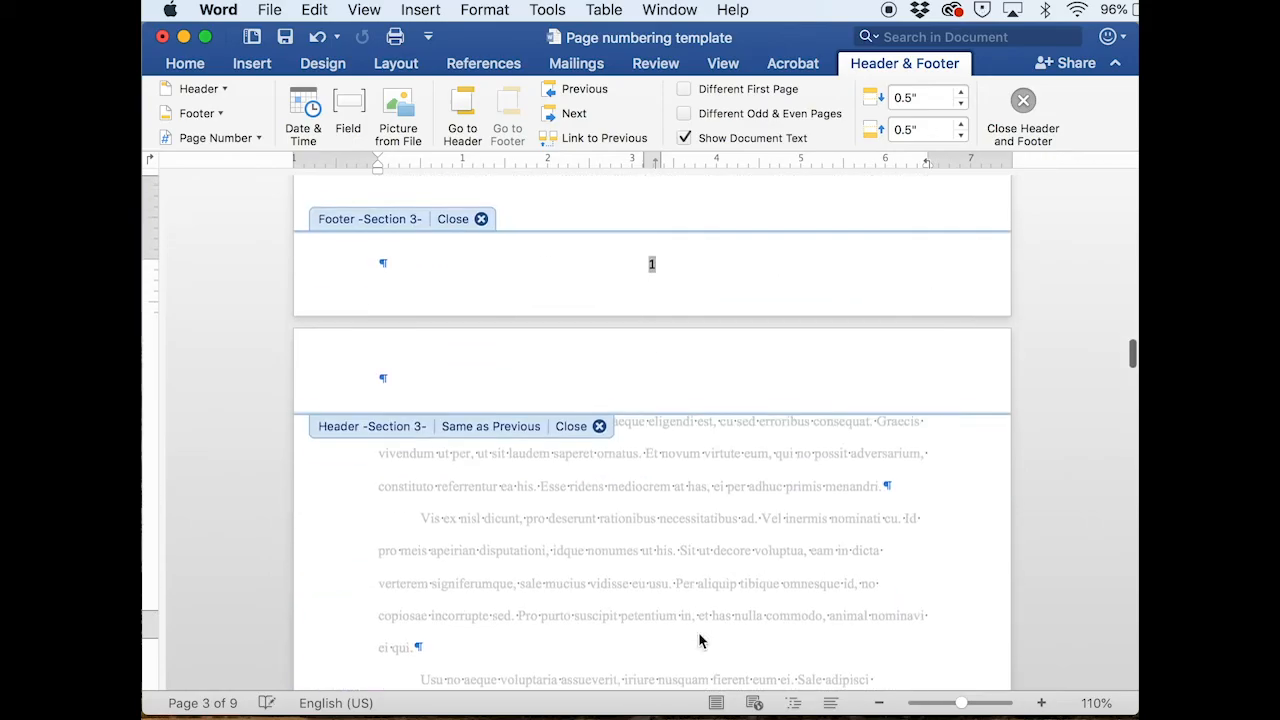